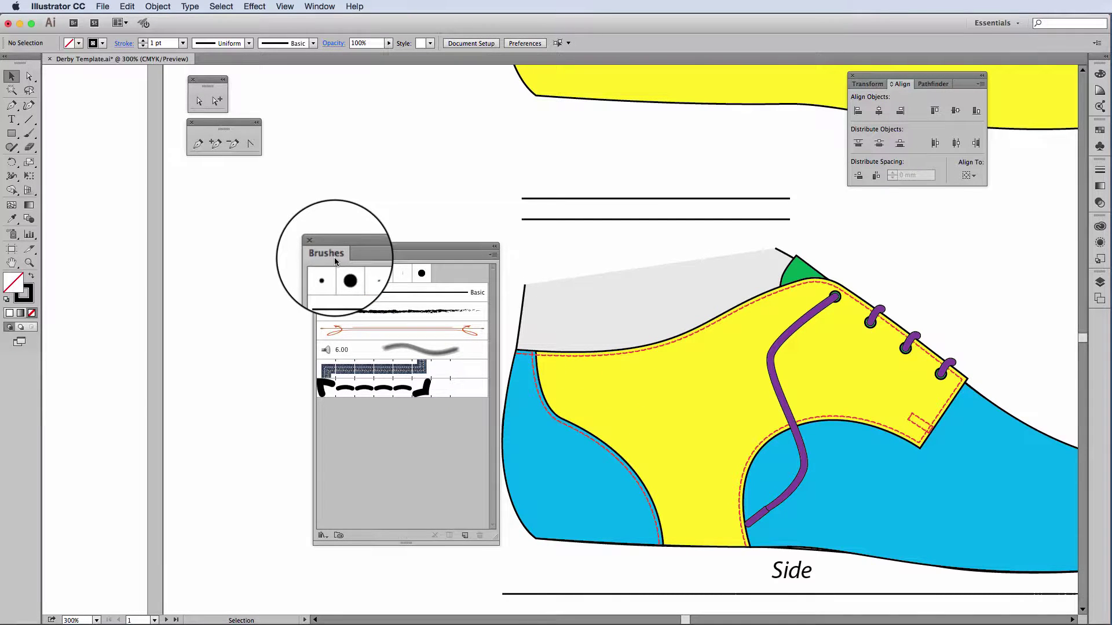
pyautogui.click(495, 249)
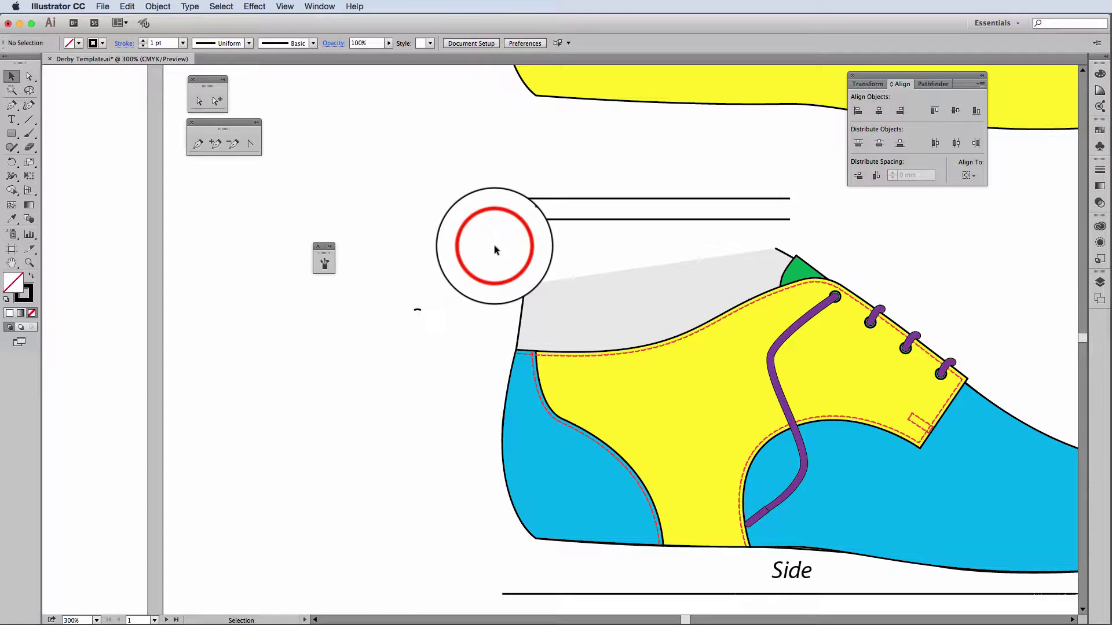
pyautogui.click(332, 237)
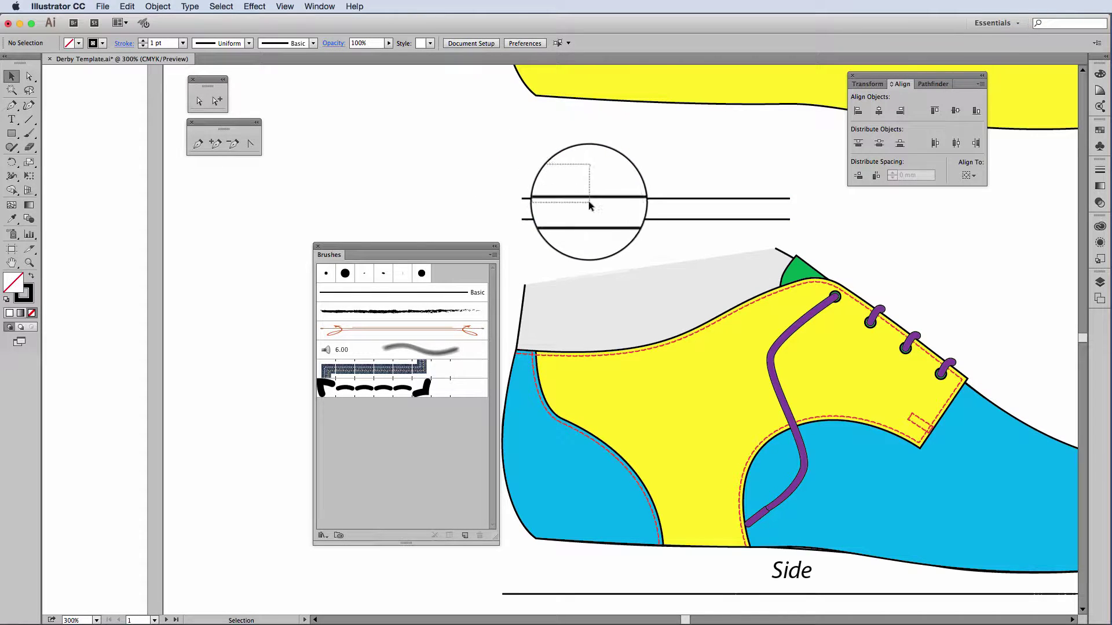
# - Select the upper of the two horizontal lines above the shoe and show the full set of Stroke options
pyautogui.click(581, 200)
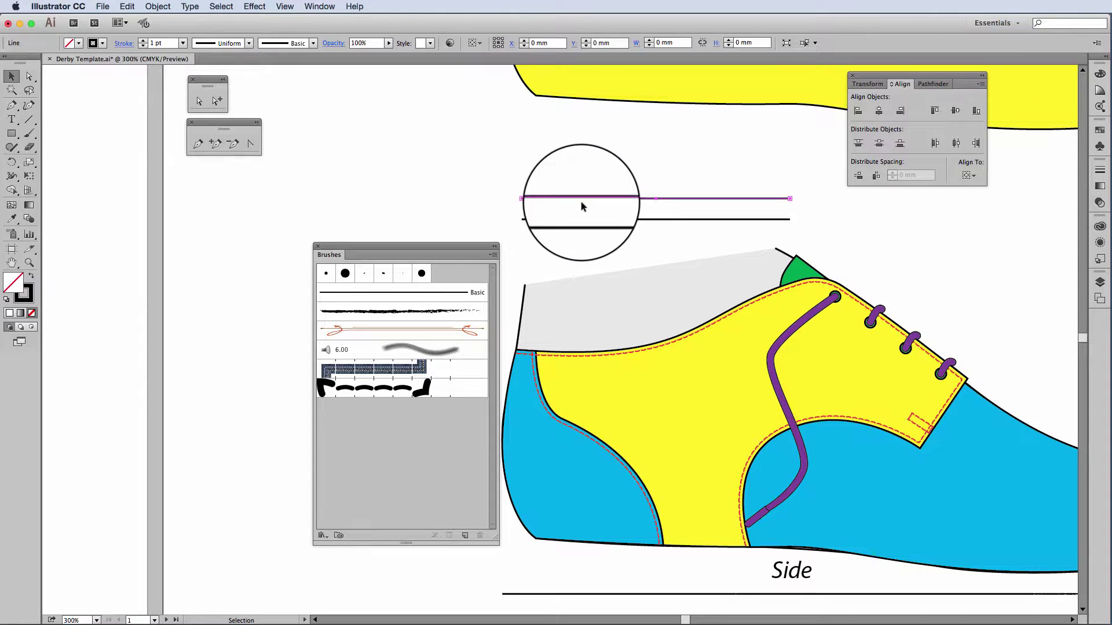
pyautogui.click(1102, 171)
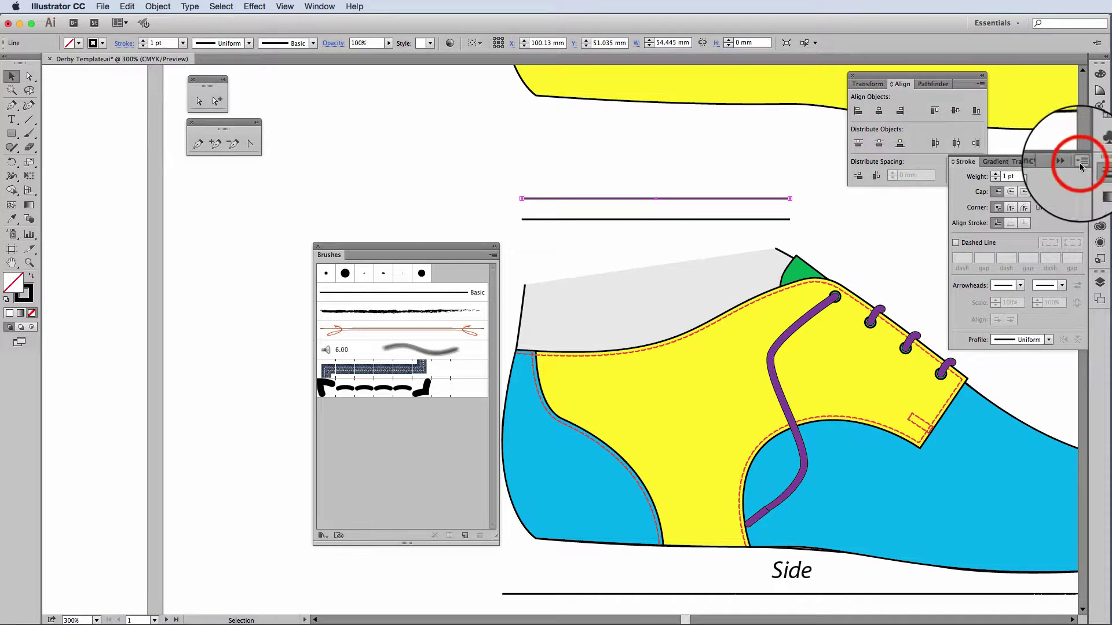
pyautogui.click(1080, 165)
pyautogui.click(1104, 164)
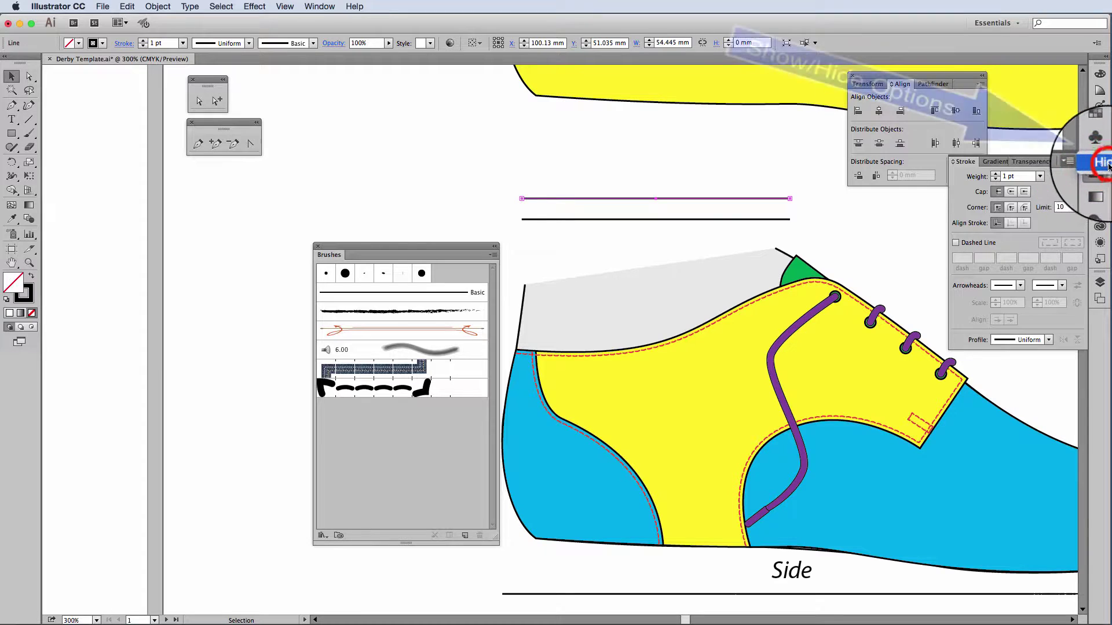
pyautogui.click(1076, 165)
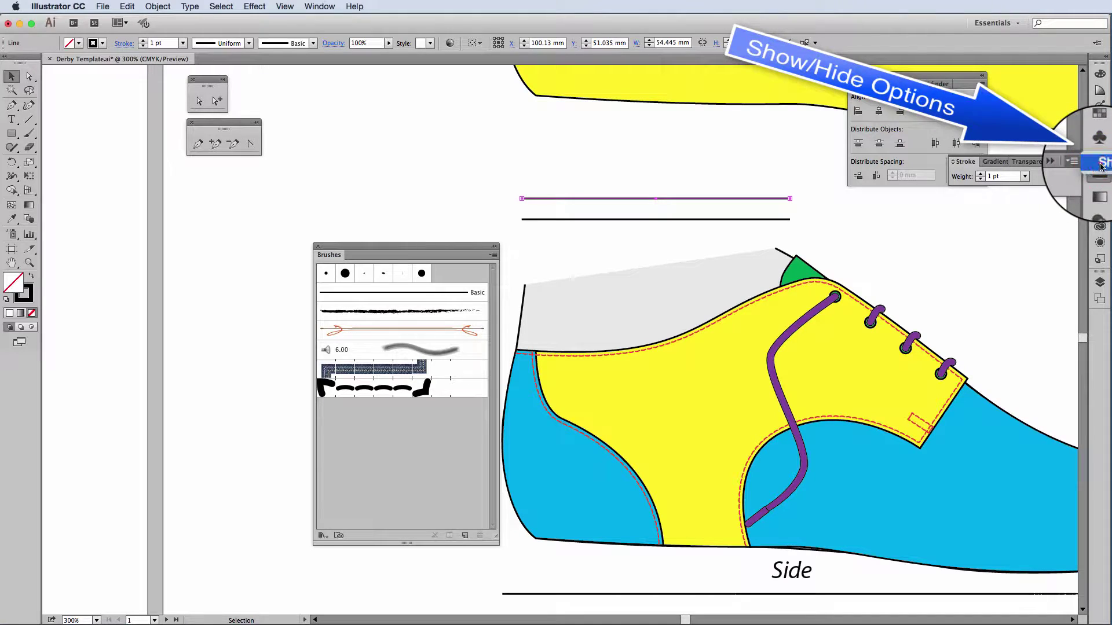
pyautogui.click(1099, 165)
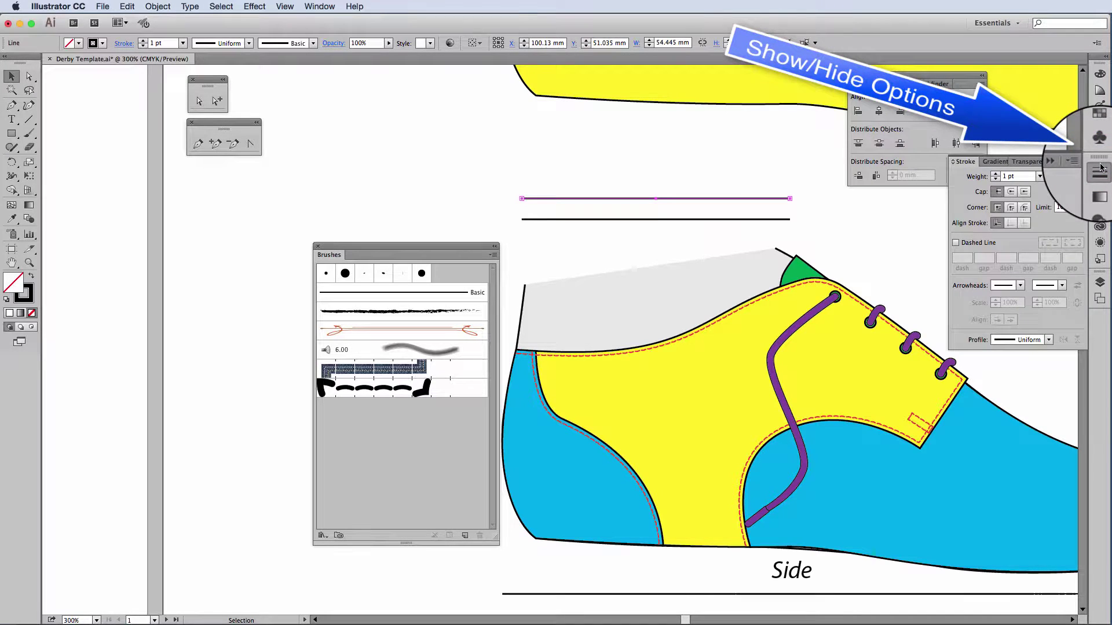
# - Turn the selected upper line into a dashed line with a 2 pt dash and a 1 pt gap
pyautogui.click(956, 243)
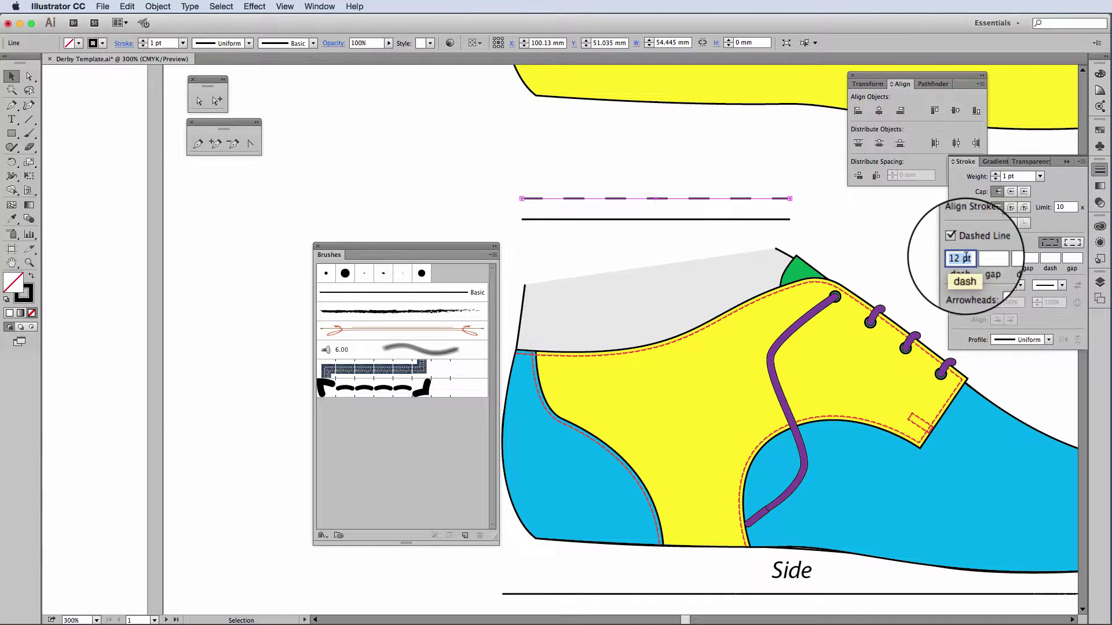
pyautogui.click(959, 258)
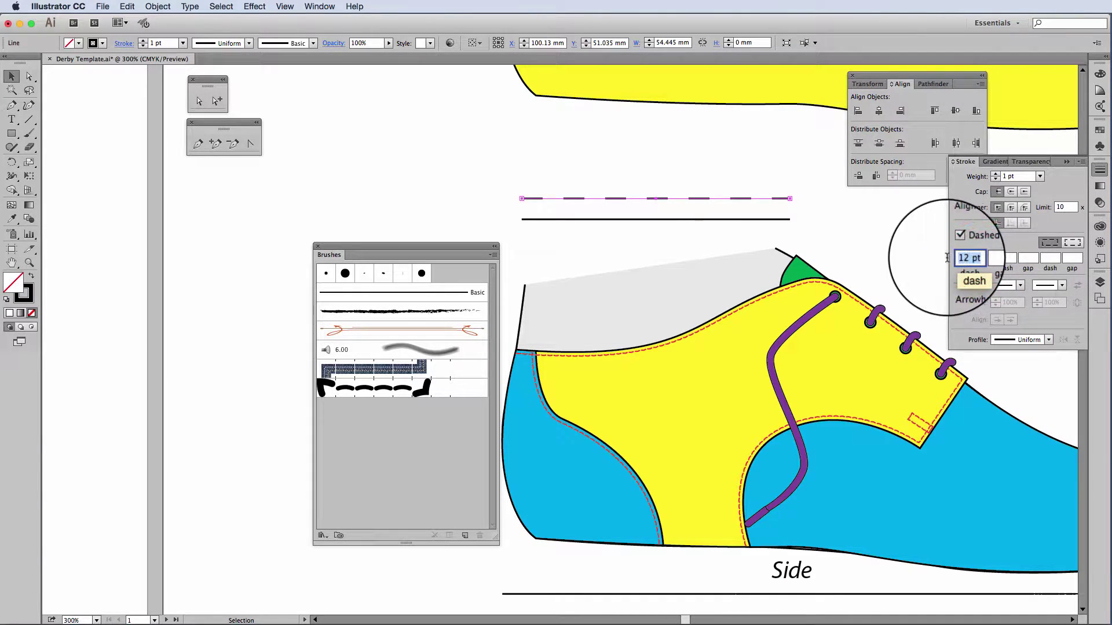
pyautogui.write('2')
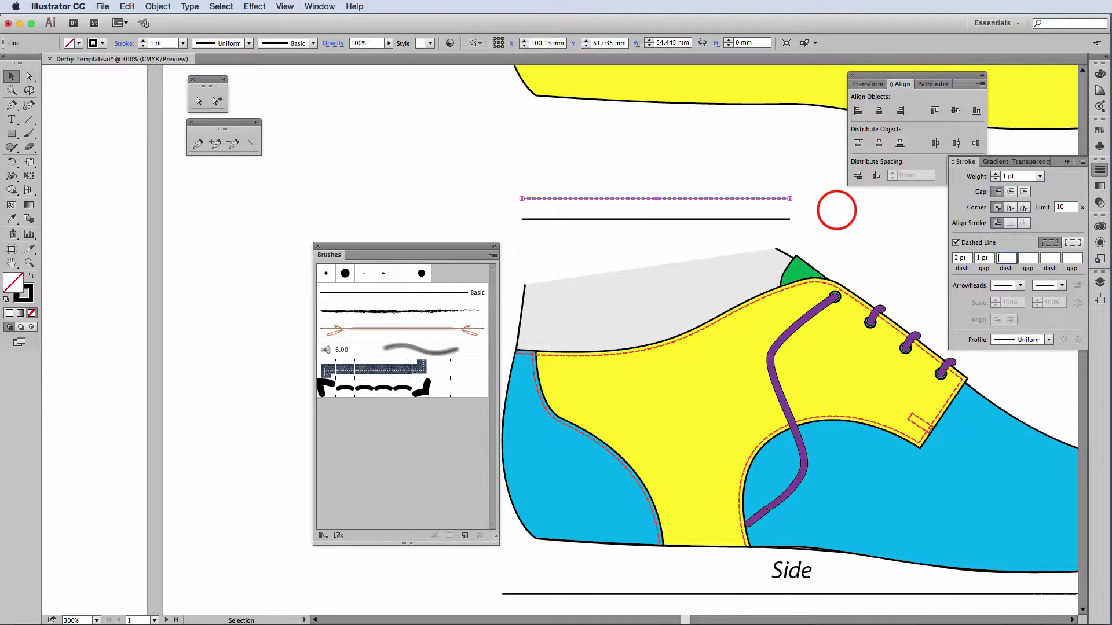
pyautogui.click(836, 211)
# - Give the dashed line round caps so that its dashes look like stitches
pyautogui.click(28, 262)
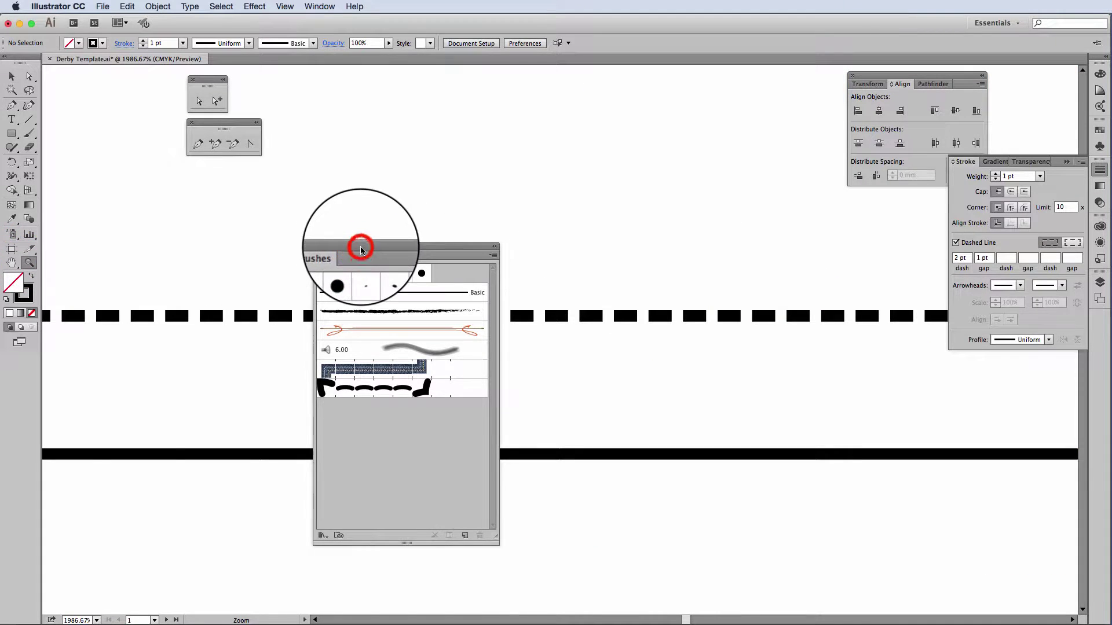
pyautogui.moveTo(360, 247); pyautogui.dragTo(148, 245)
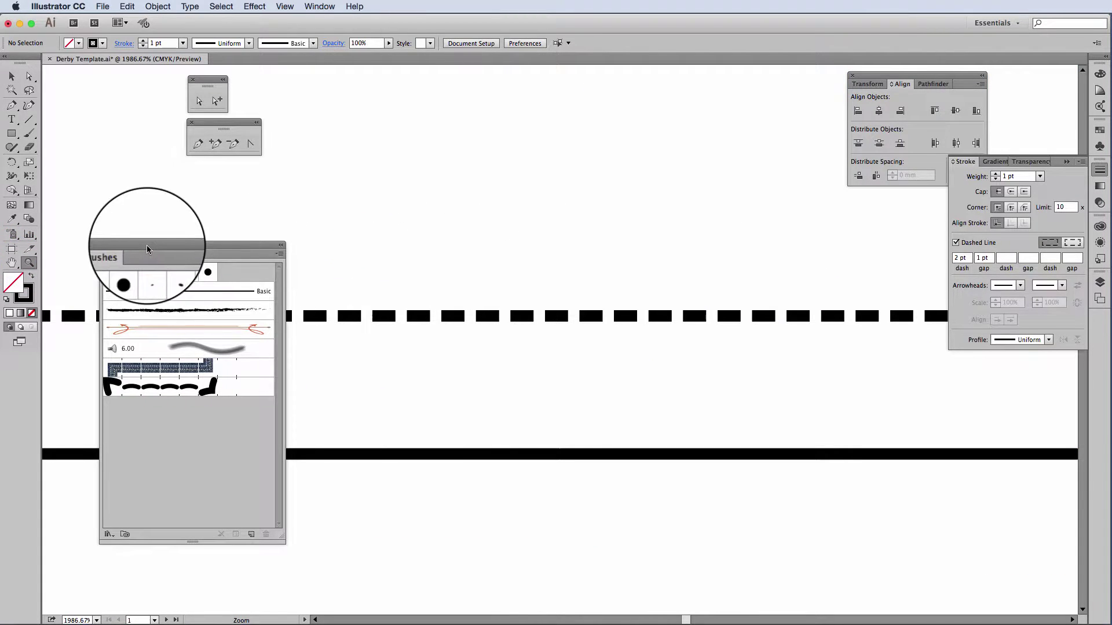
pyautogui.click(12, 76)
pyautogui.click(581, 281)
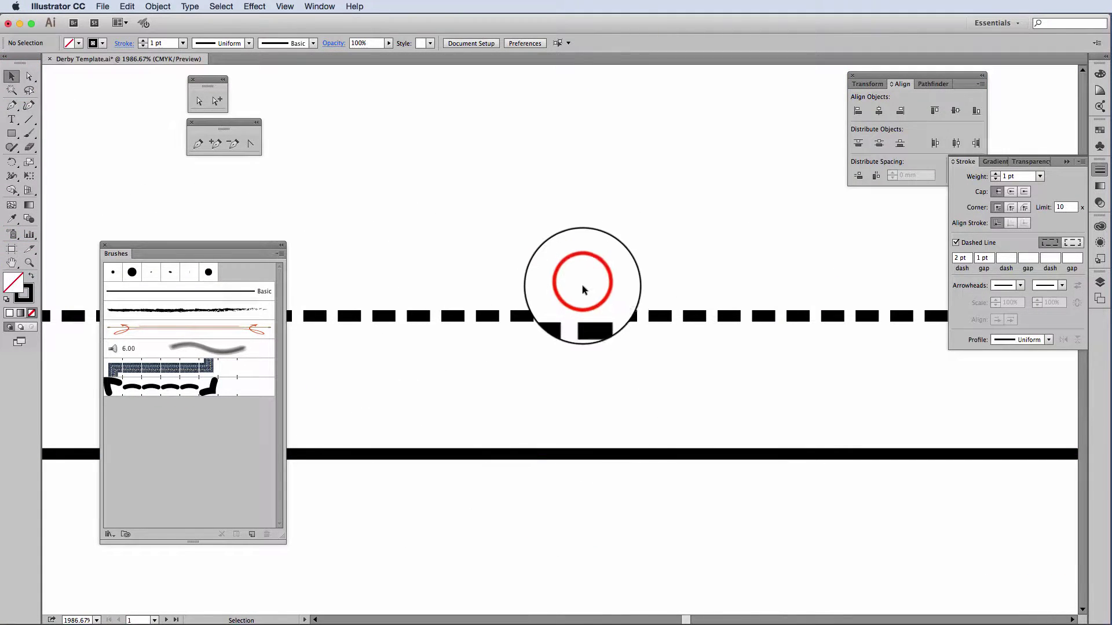
pyautogui.moveTo(582, 283); pyautogui.dragTo(660, 337)
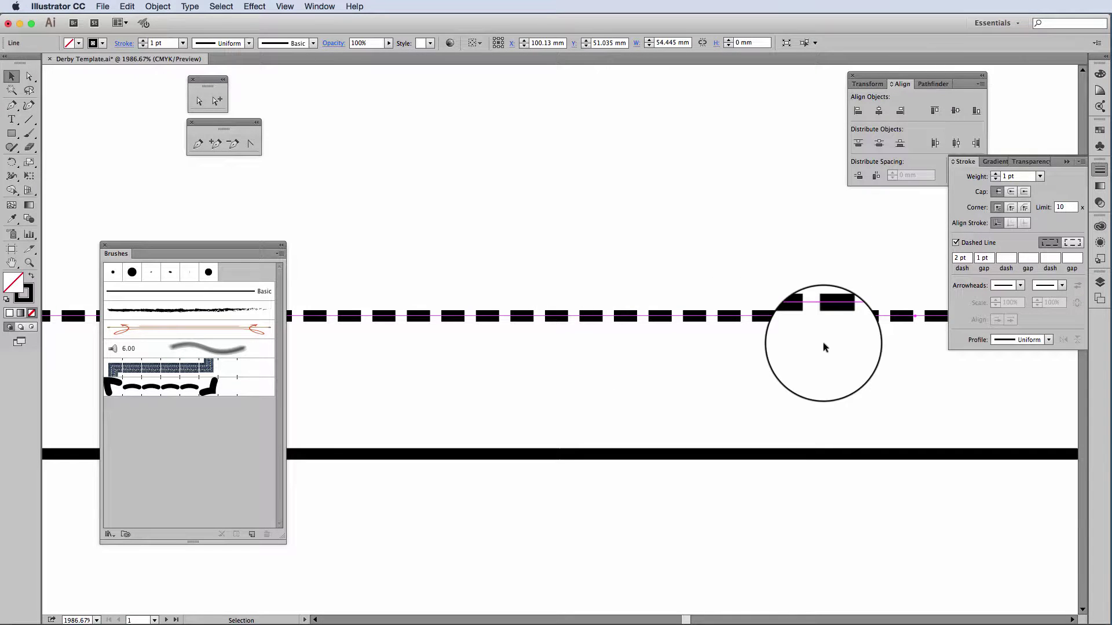
pyautogui.click(1010, 191)
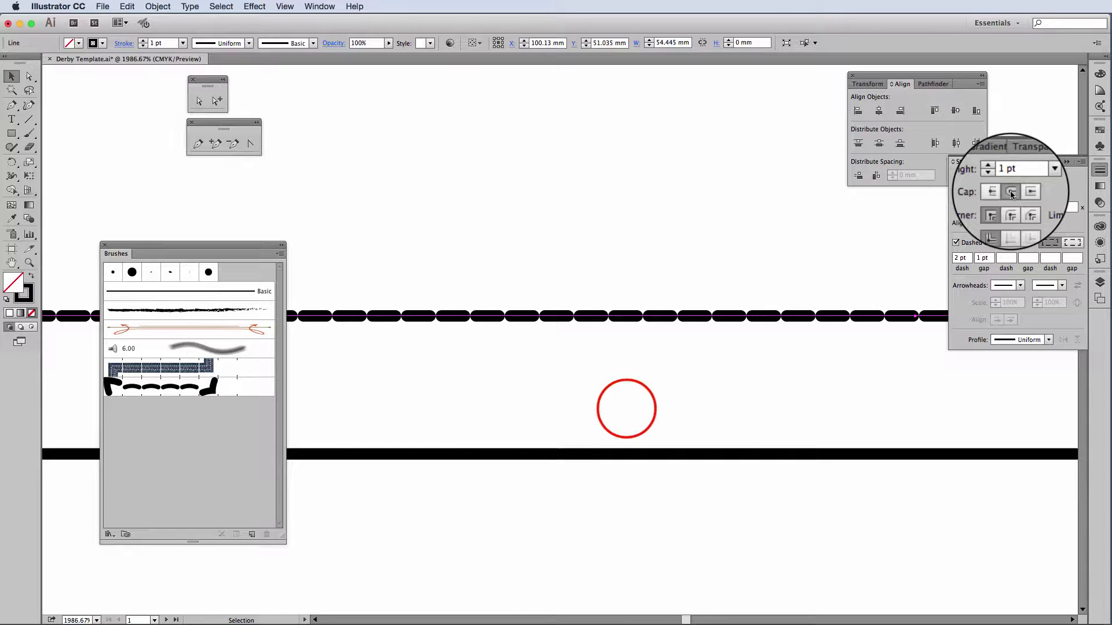
# - Apply the curved-stitch pattern brush to the solid lower line
pyautogui.moveTo(626, 408); pyautogui.dragTo(654, 477)
pyautogui.click(188, 394)
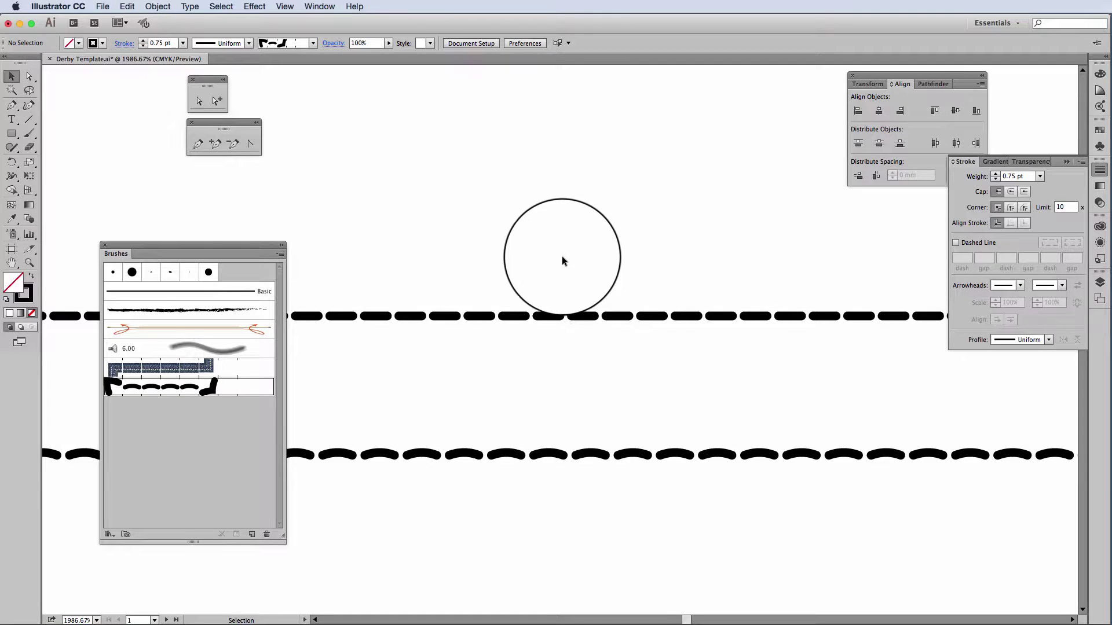
# - Examine both stitch lines in relation to the shoe, along with the small curved stitch sample beside the heel
pyautogui.moveTo(252, 249); pyautogui.dragTo(381, 202)
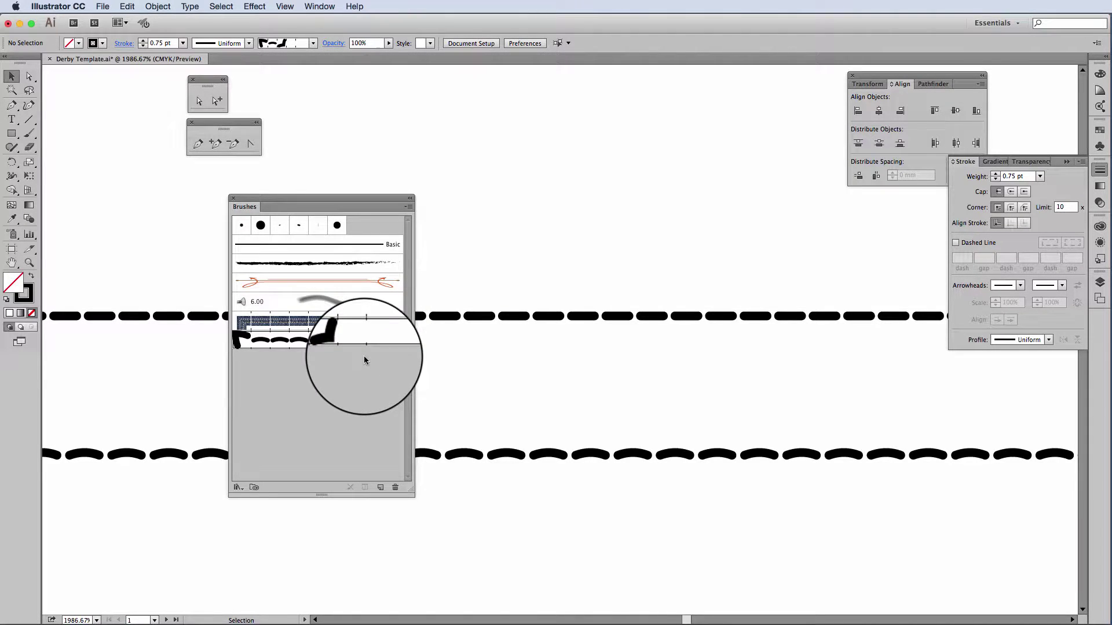
pyautogui.moveTo(306, 201); pyautogui.dragTo(683, 175)
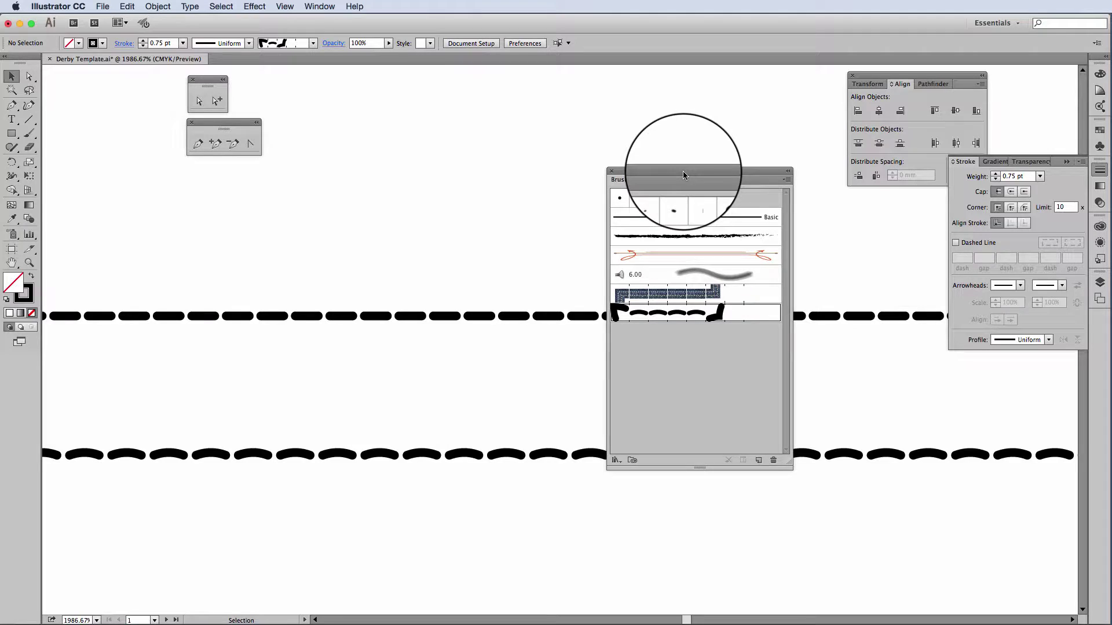
pyautogui.press('super+minus')
pyautogui.press('super+minus')
pyautogui.press('super+minus')
pyautogui.press('super+minus')
pyautogui.press('super+minus')
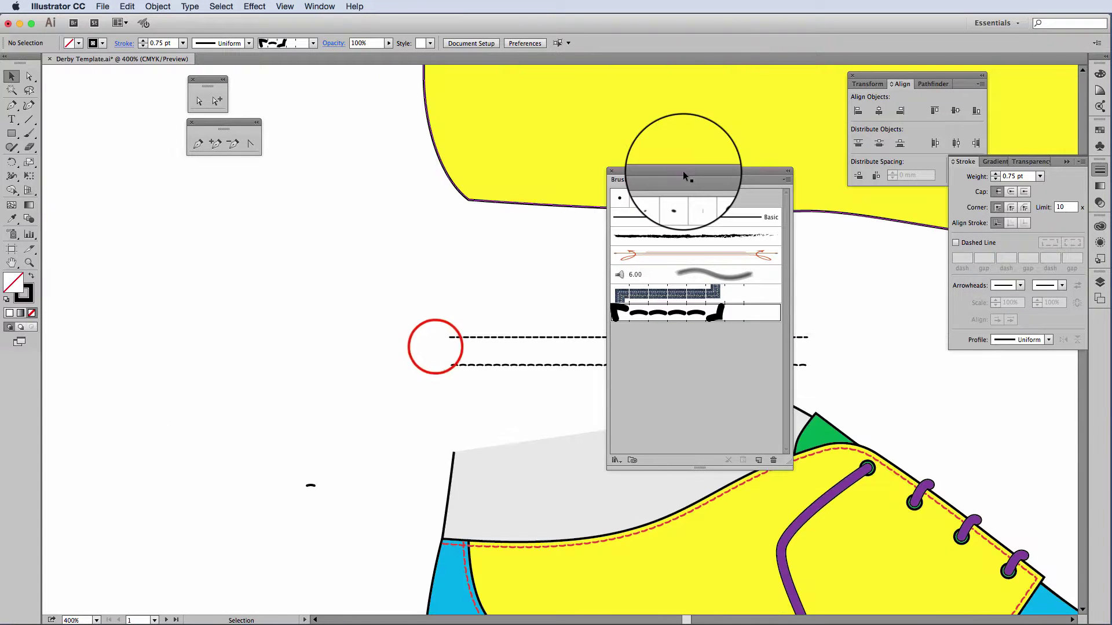
pyautogui.press('space')
pyautogui.moveTo(462, 337); pyautogui.dragTo(361, 210)
pyautogui.moveTo(237, 342); pyautogui.dragTo(310, 387)
pyautogui.click(339, 359)
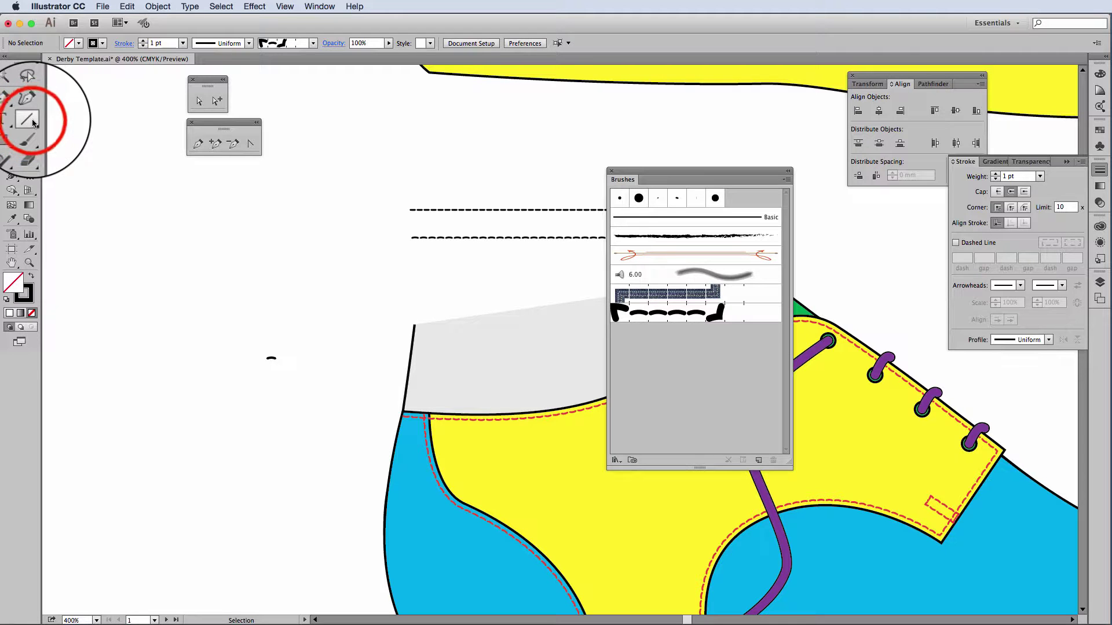
# - Create a 1.5 mm line segment at 0° with no fill in the empty area beside the shoe's heel
pyautogui.click(222, 273)
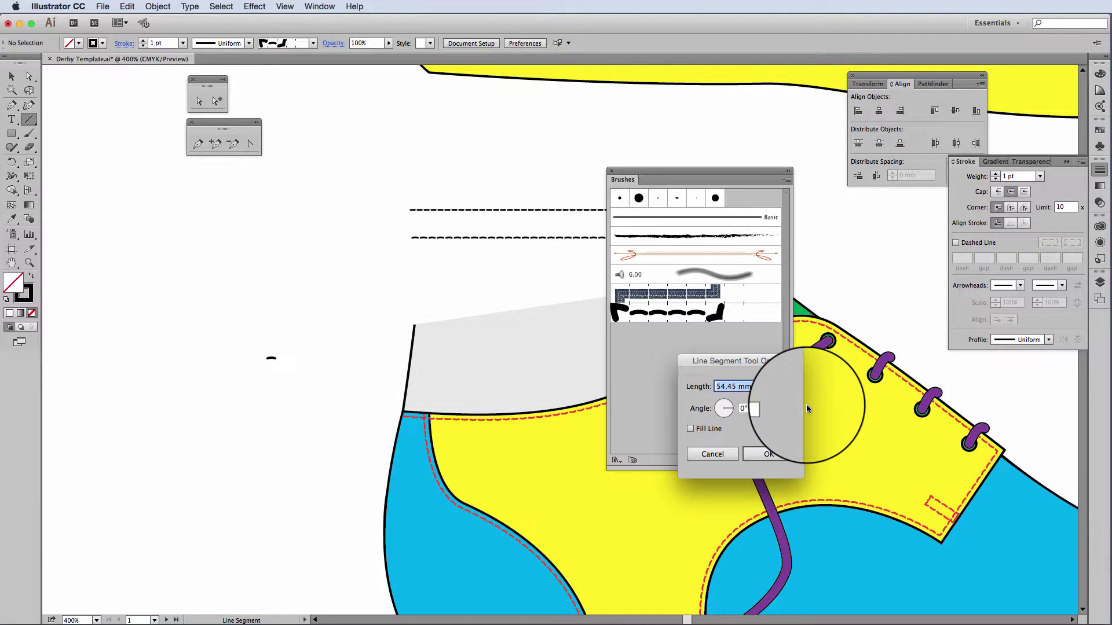
pyautogui.write('1')
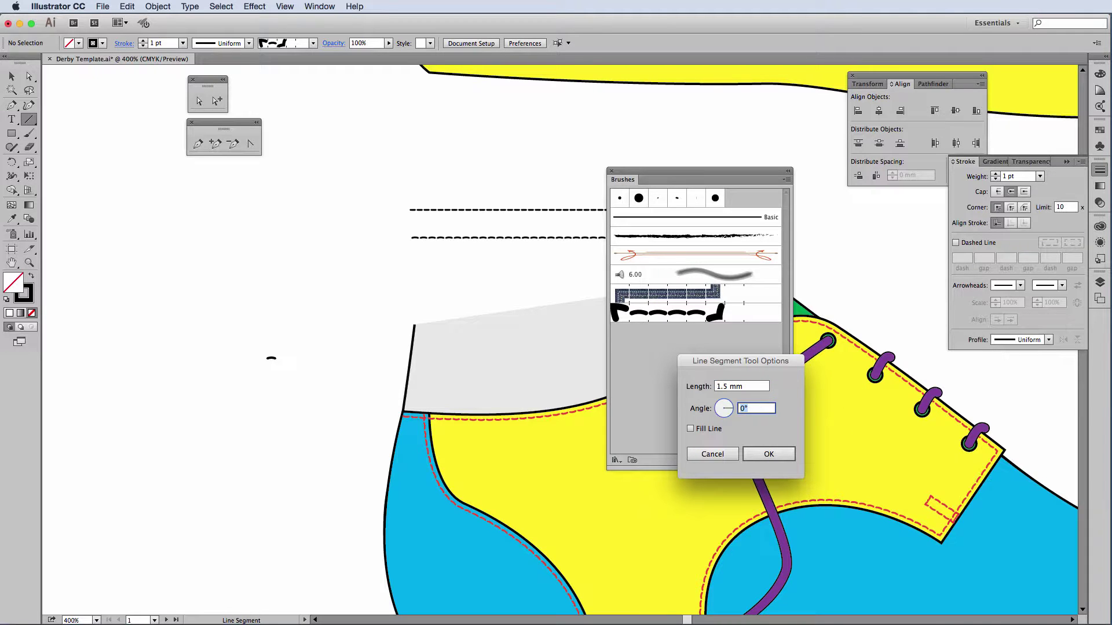
pyautogui.click(768, 454)
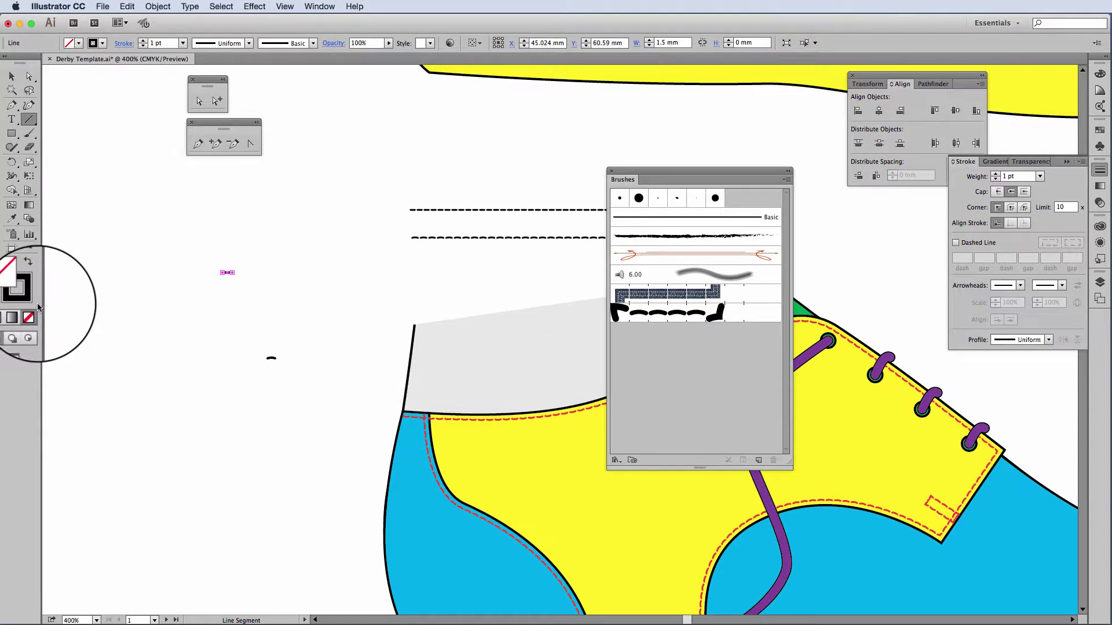
pyautogui.click(81, 43)
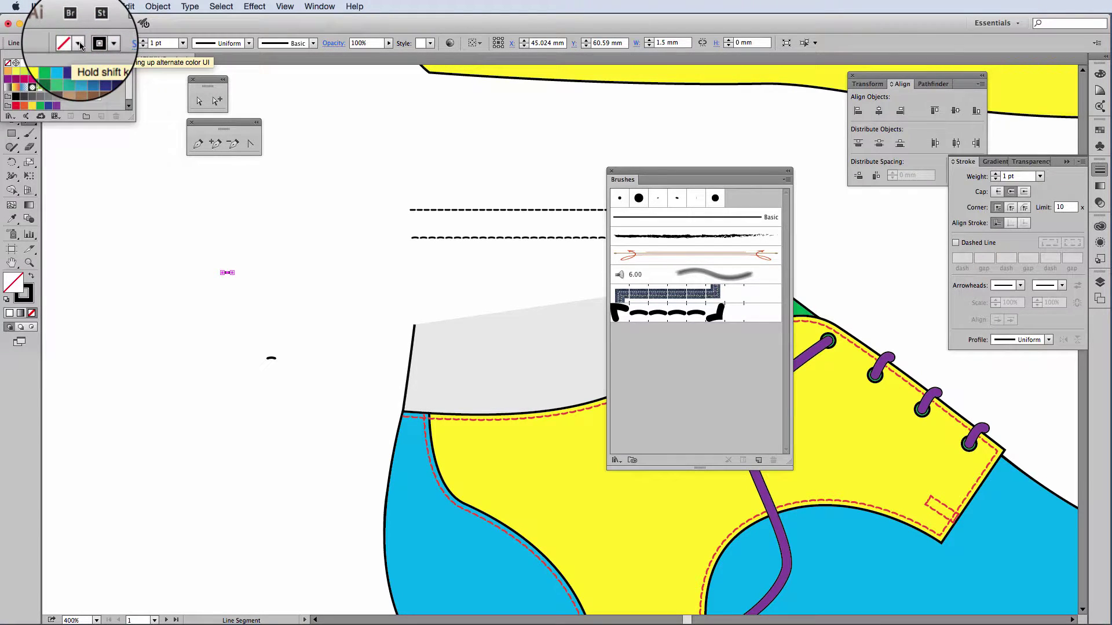
pyautogui.click(81, 45)
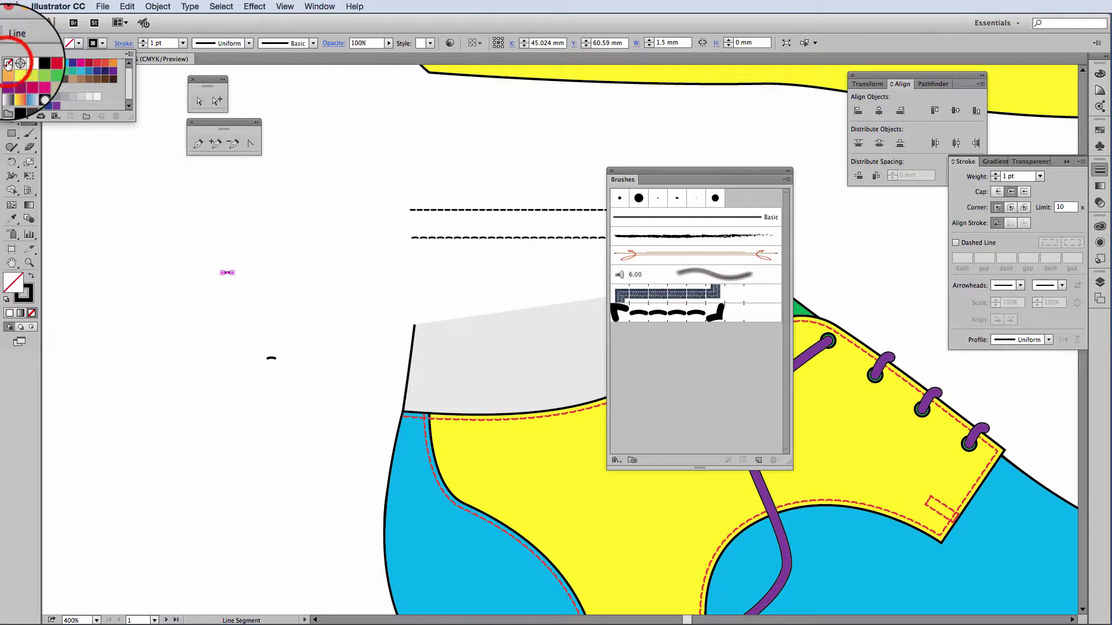
pyautogui.click(8, 63)
# - Set the stroke weight of the short line segment to 1.5 pt
pyautogui.click(187, 237)
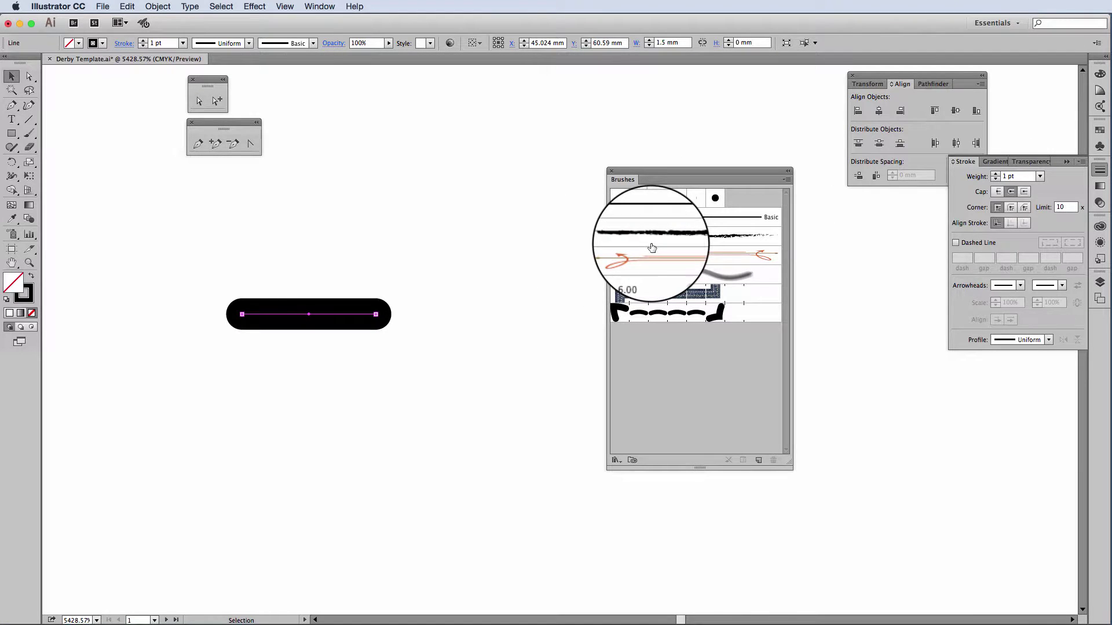
pyautogui.click(1039, 176)
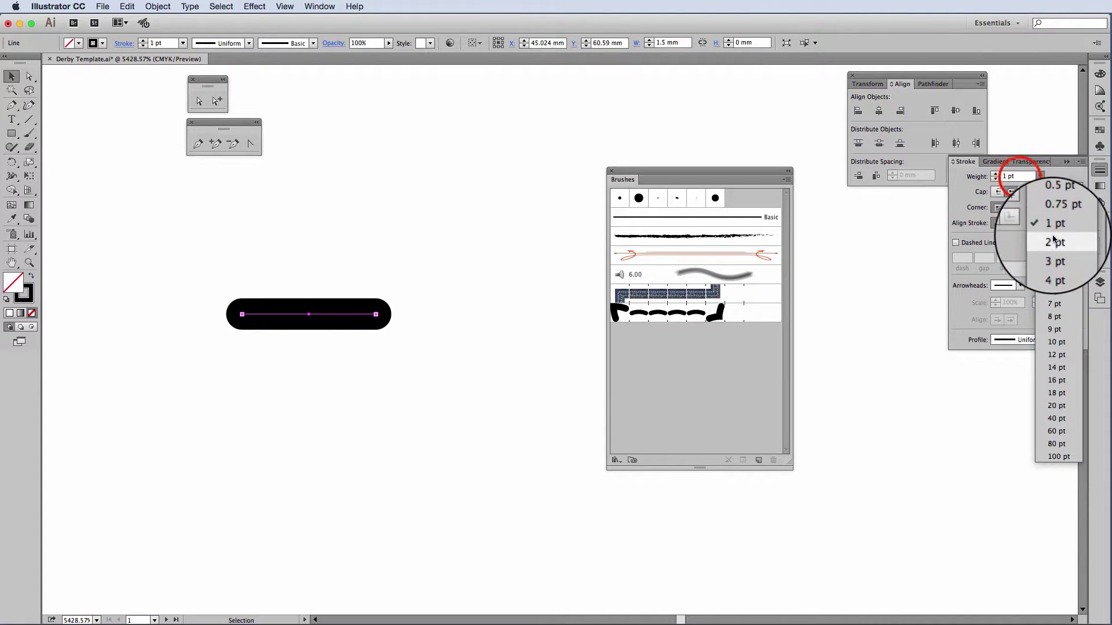
pyautogui.click(1020, 178)
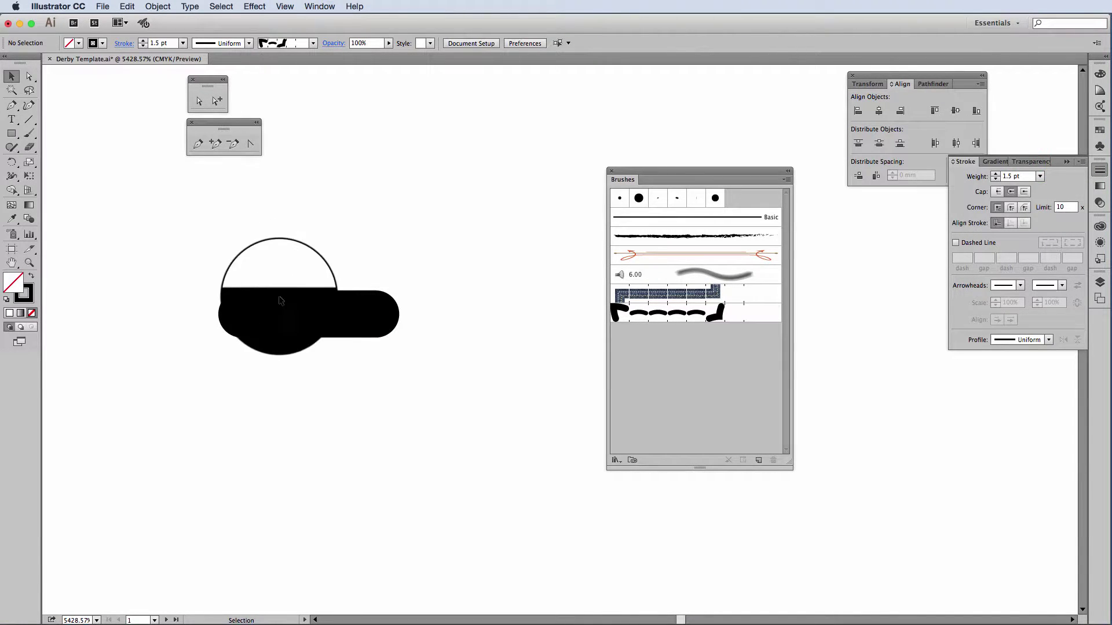
# - Bend the middle of the short line upward into a shallow arc about 0.06 mm high with the Anchor Point tool
pyautogui.click(251, 144)
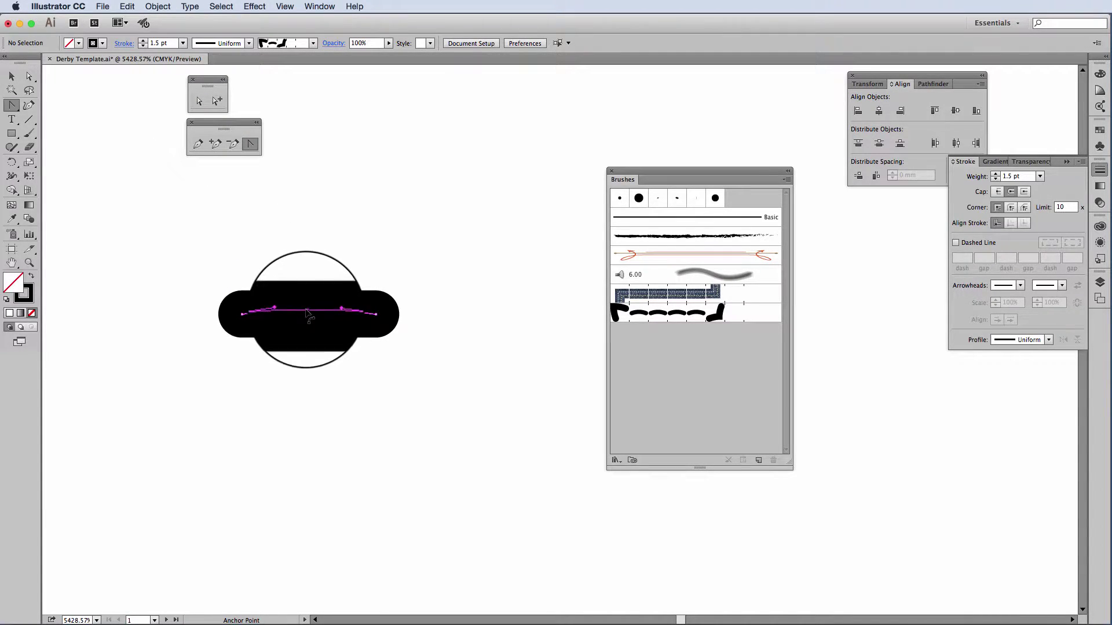
pyautogui.moveTo(307, 310); pyautogui.dragTo(306, 309)
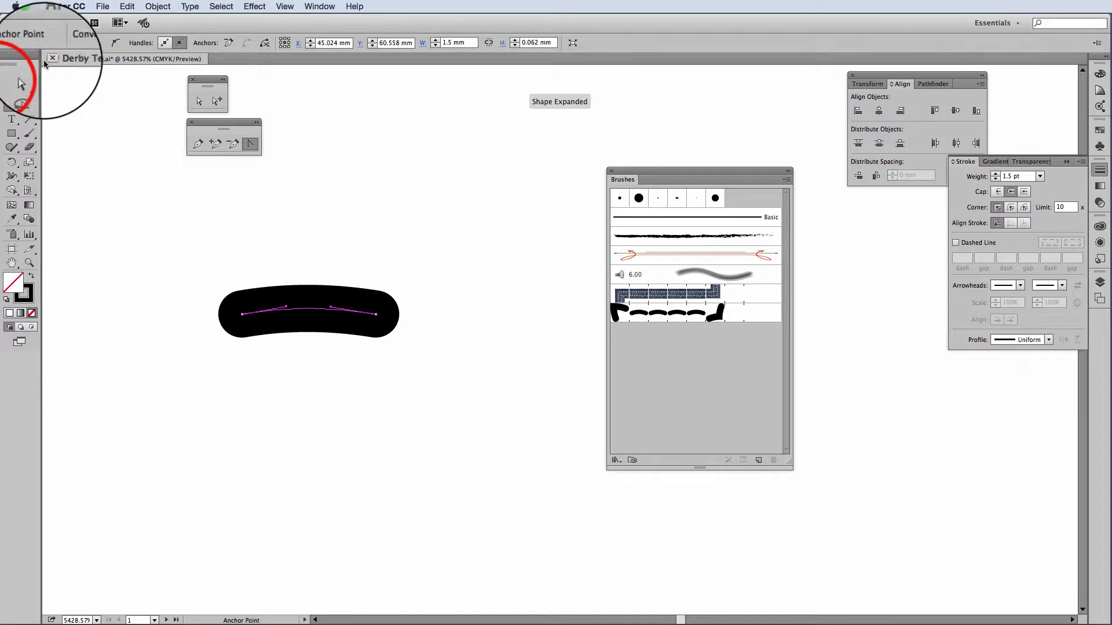
pyautogui.click(11, 76)
pyautogui.click(376, 234)
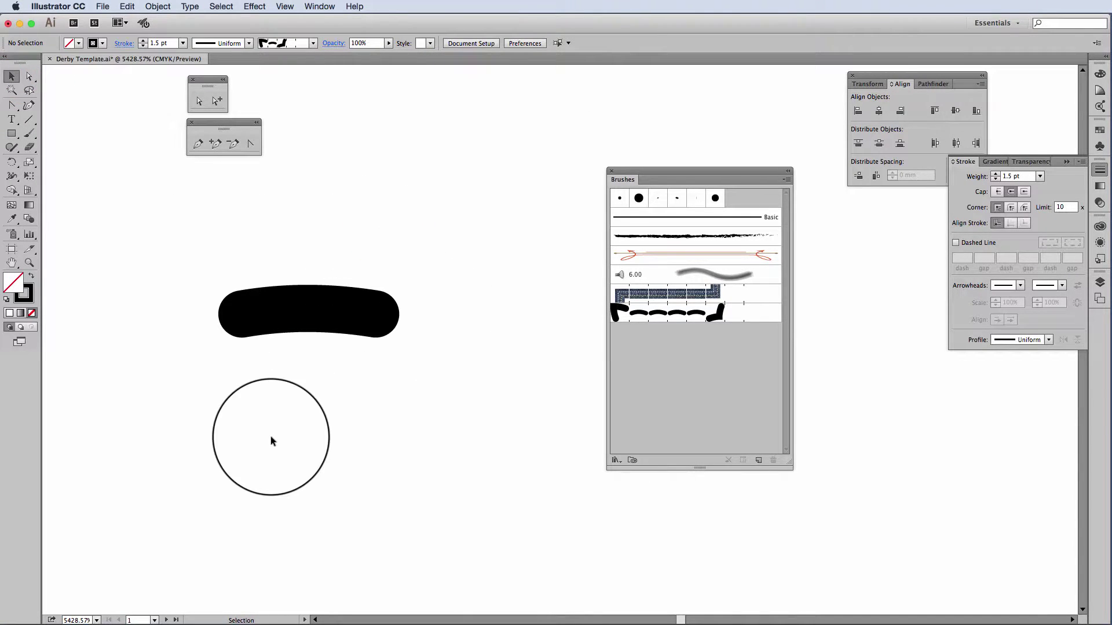
# - Select the short curved line and start creating a new Pattern Brush from it
pyautogui.click(202, 266)
pyautogui.moveTo(202, 266); pyautogui.dragTo(484, 353)
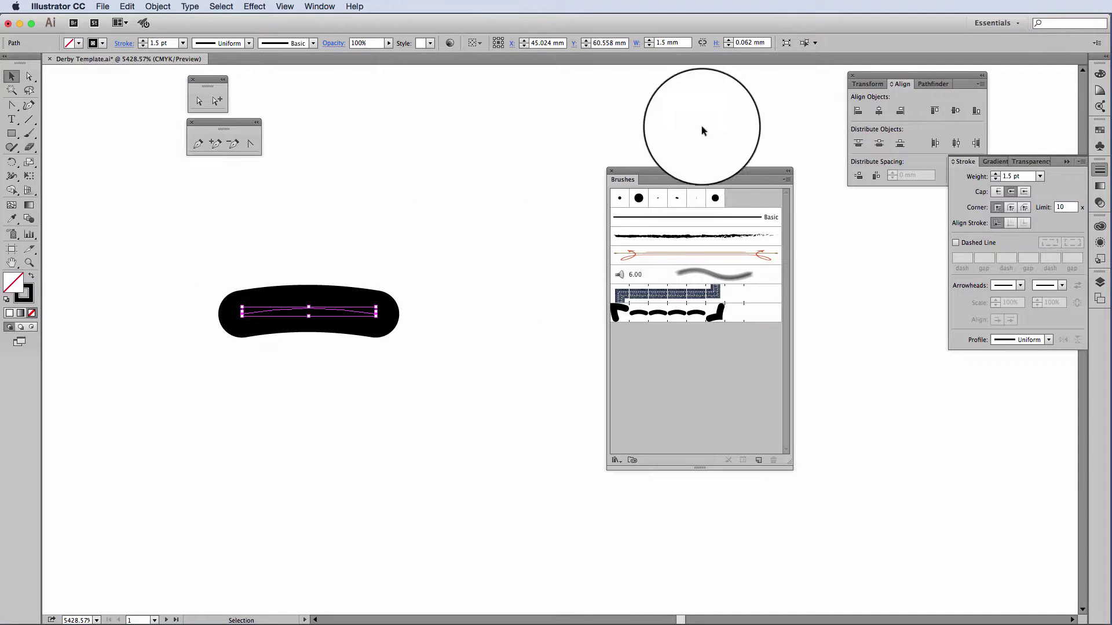
pyautogui.click(786, 183)
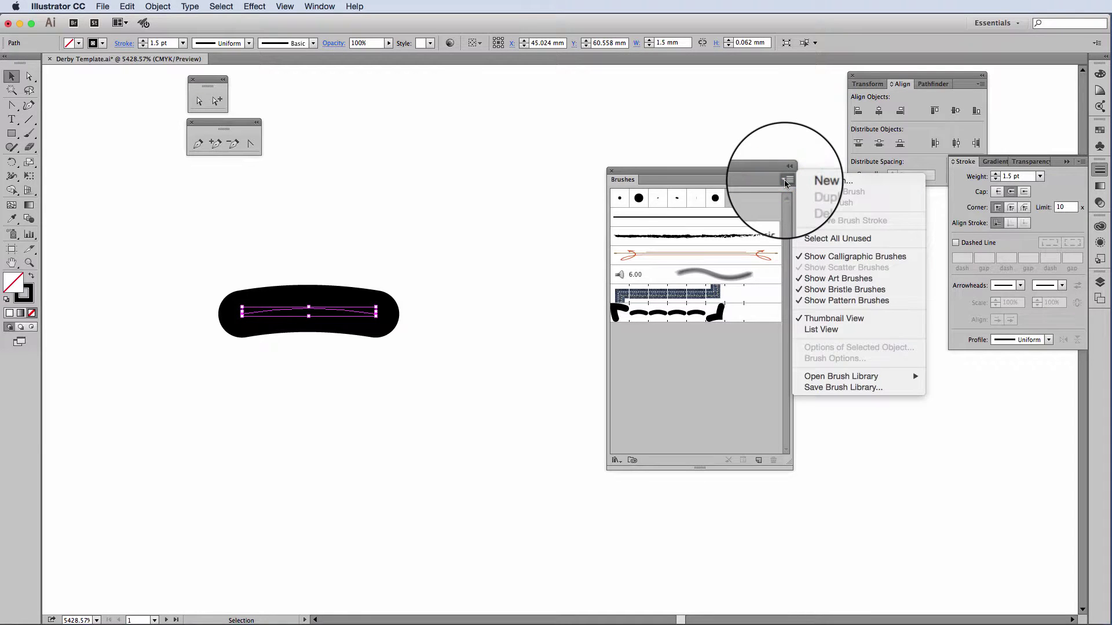
pyautogui.click(820, 184)
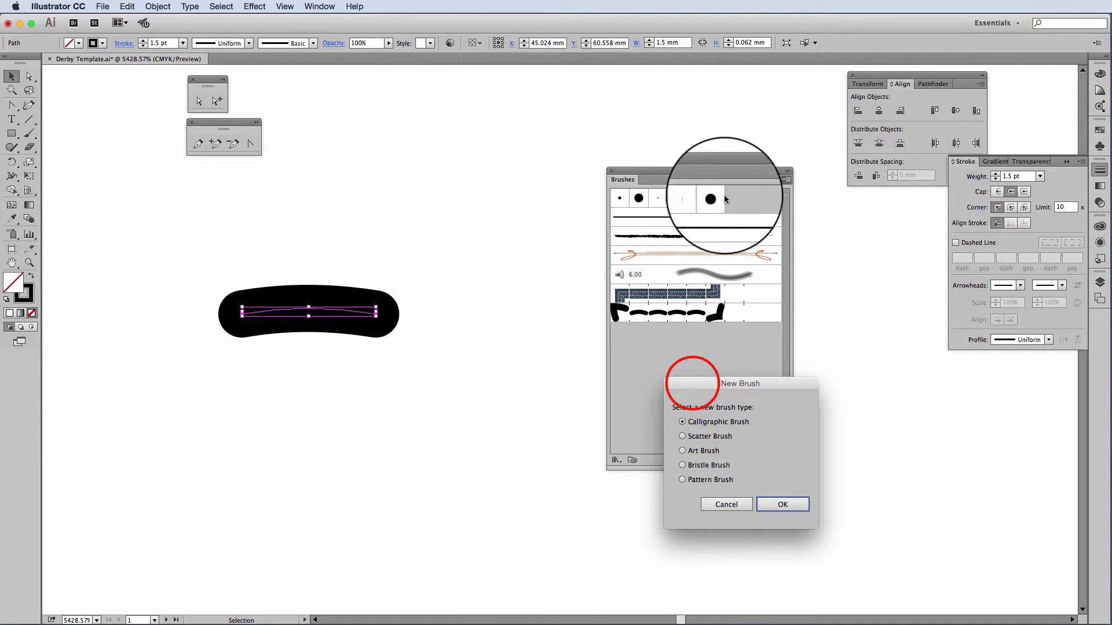
pyautogui.moveTo(694, 364)
pyautogui.mouseDown()
pyautogui.moveTo(459, 265)
pyautogui.moveTo(465, 166)
pyautogui.mouseUp()
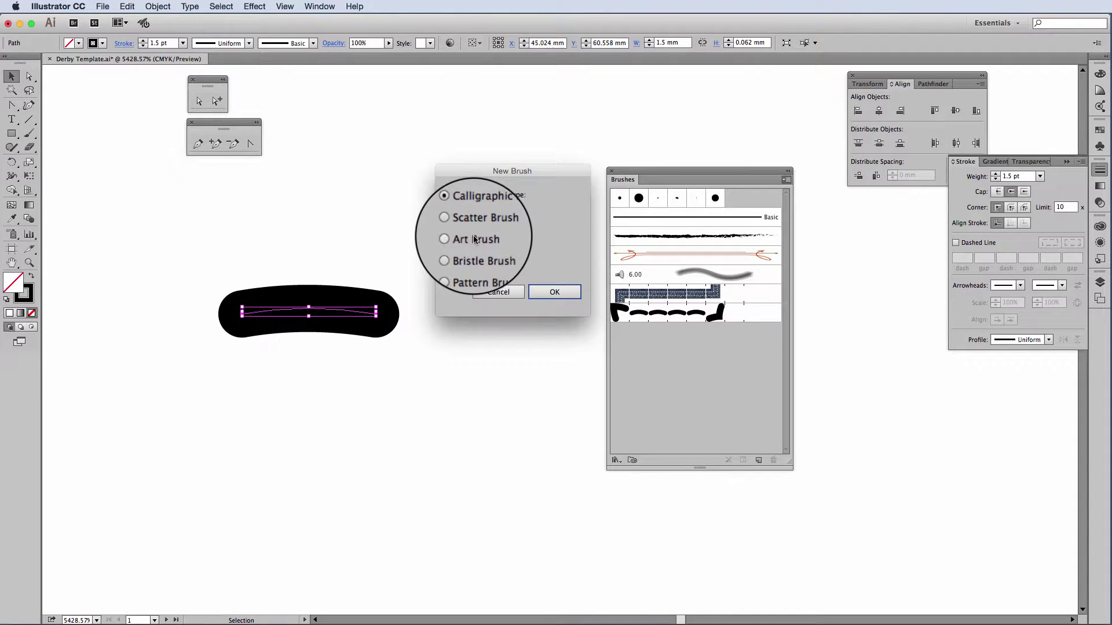
pyautogui.click(463, 269)
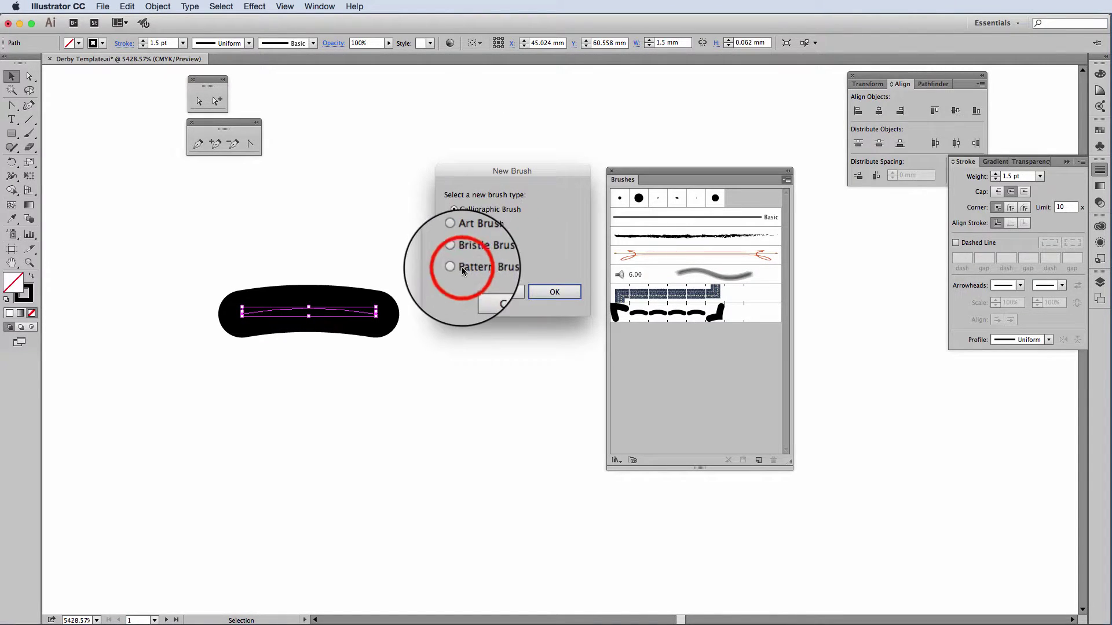
pyautogui.click(559, 294)
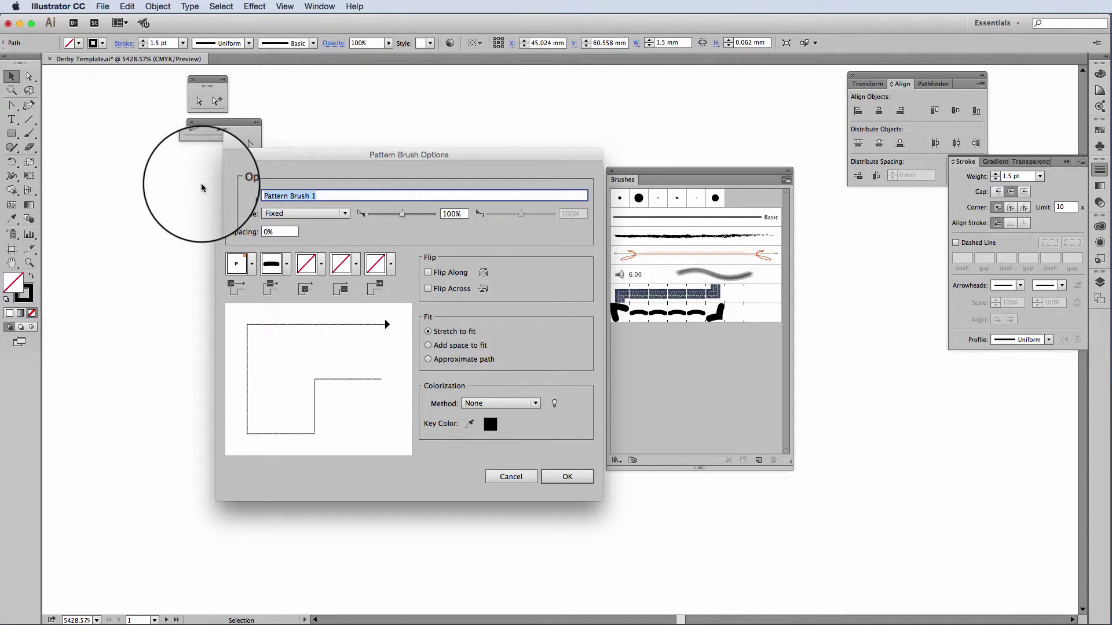
# - Name the brush "1 needle pattern brush" with 10% spacing, an Auto-Centered outer corner tile and an auto-generated inner corner tile
pyautogui.write('1 needle p')
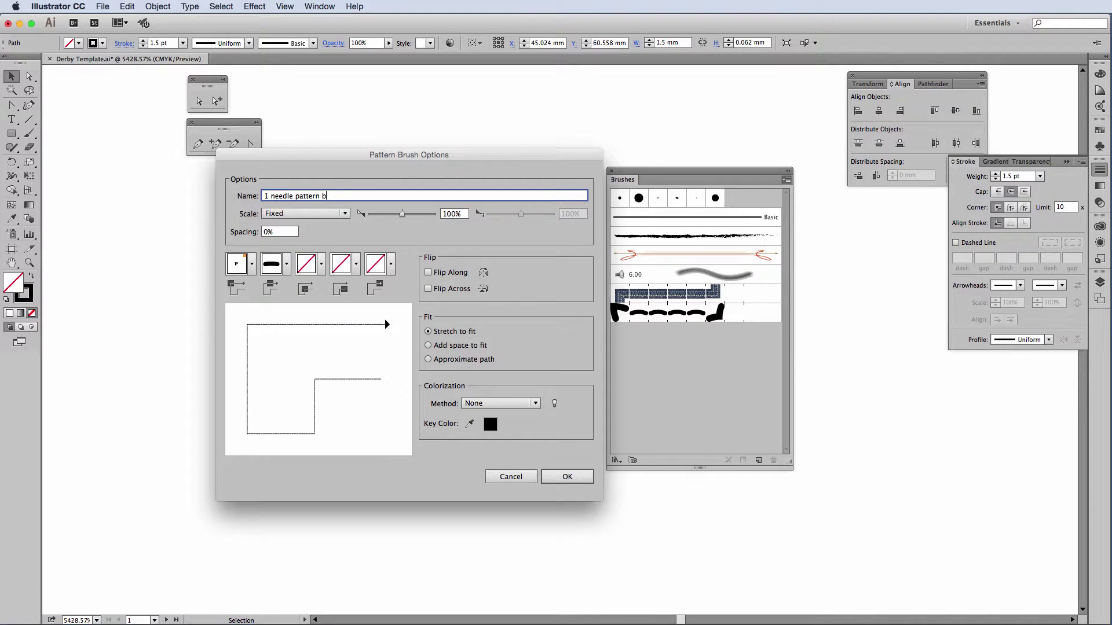
pyautogui.click(282, 232)
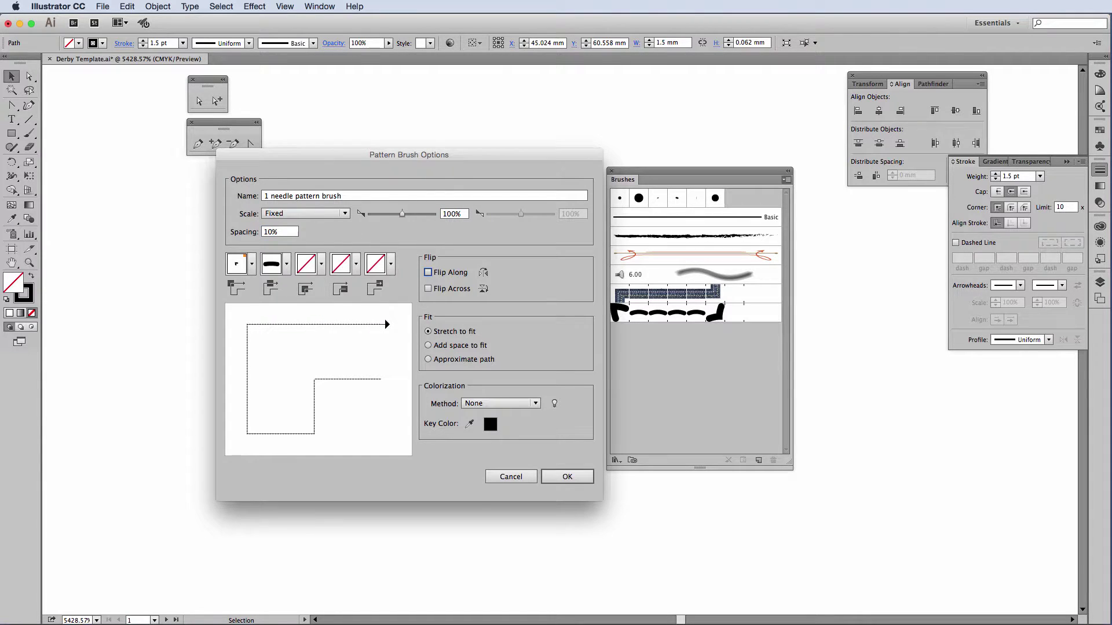
pyautogui.click(252, 266)
pyautogui.click(168, 262)
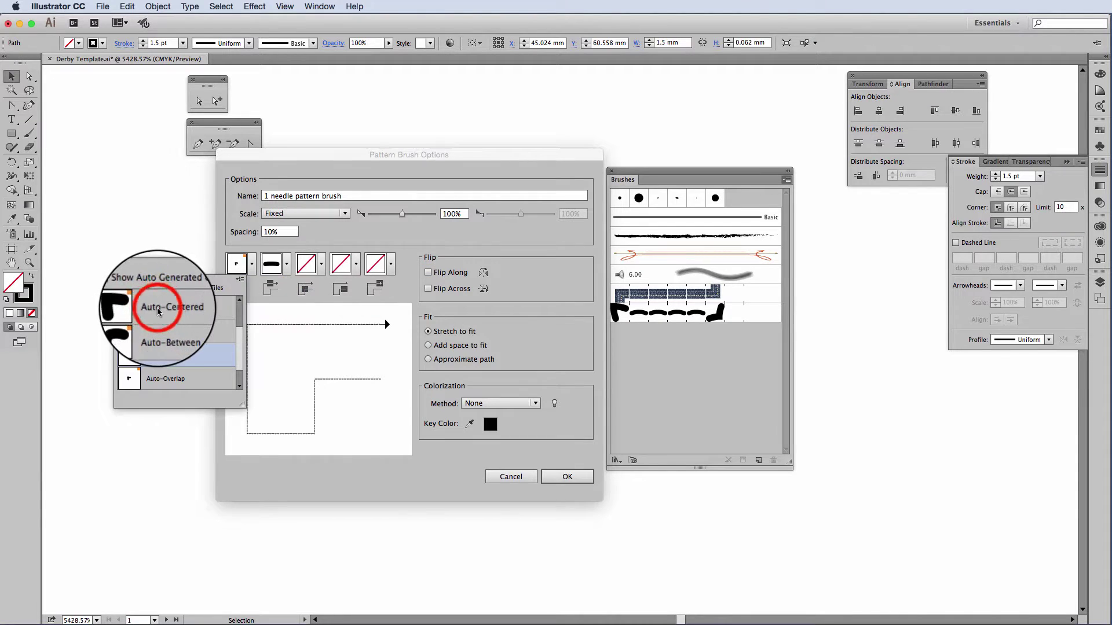
pyautogui.click(318, 264)
pyautogui.click(234, 382)
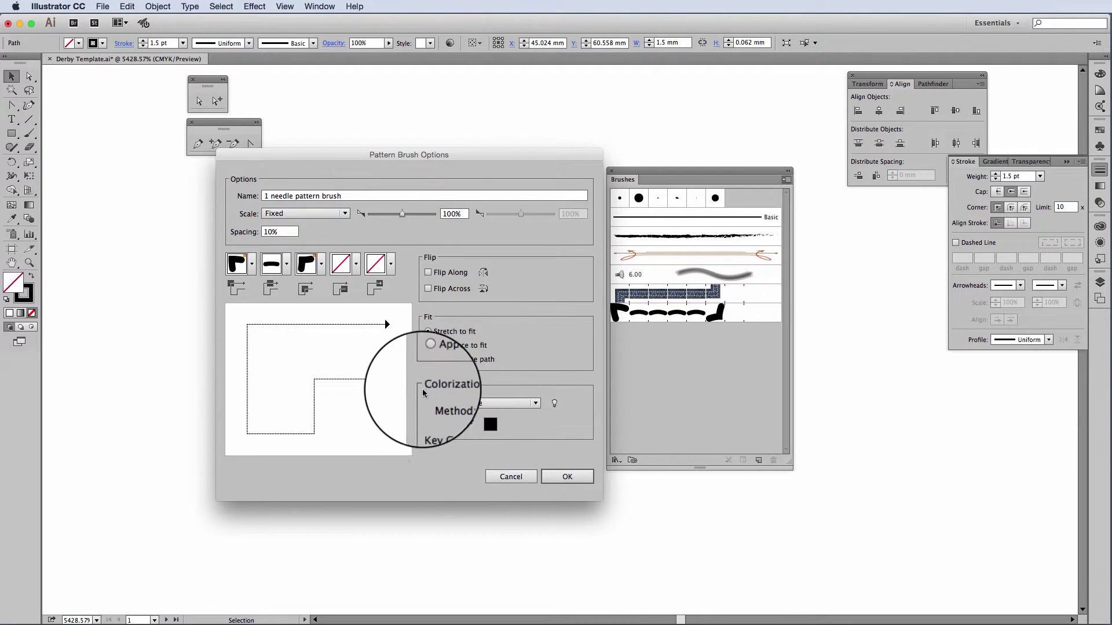
# - Set the pattern brush's colorization method to Tints and create the brush
pyautogui.click(534, 404)
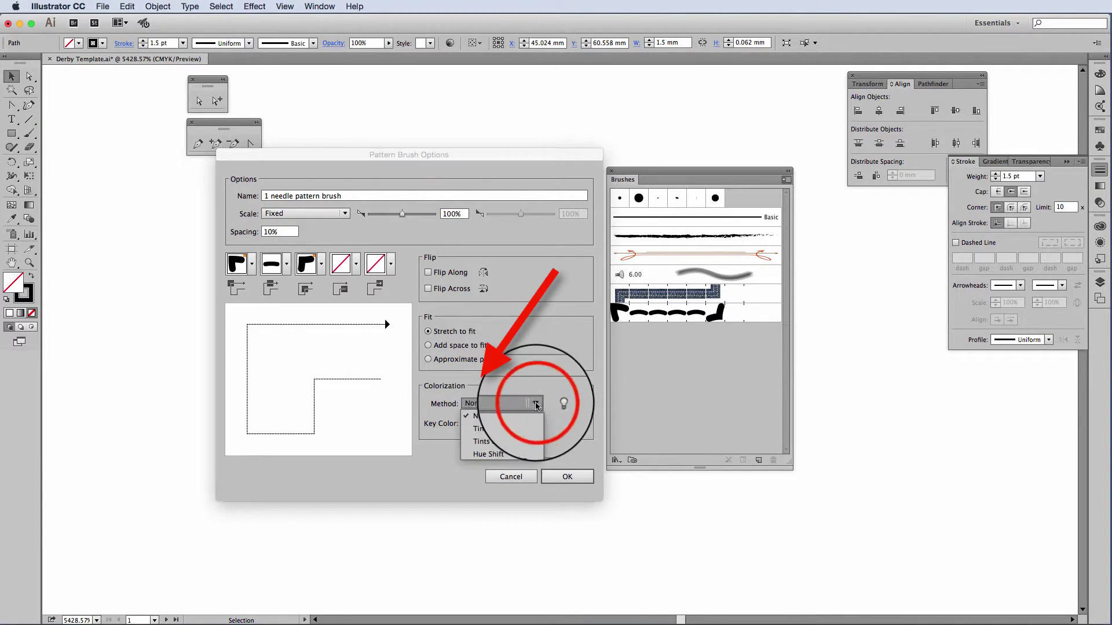
pyautogui.click(481, 429)
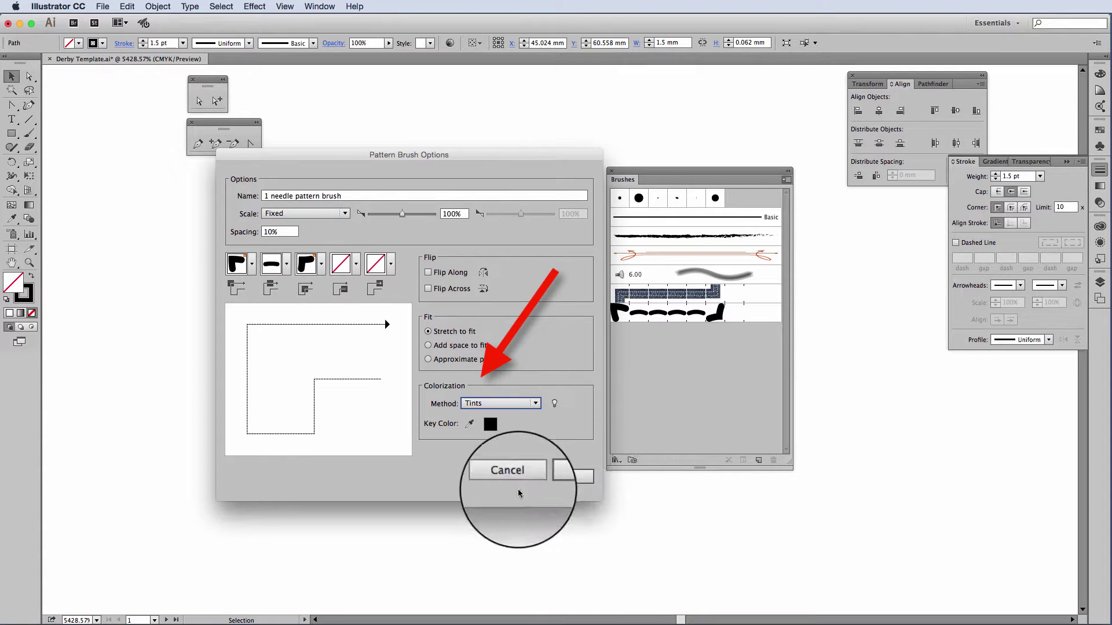
pyautogui.click(575, 477)
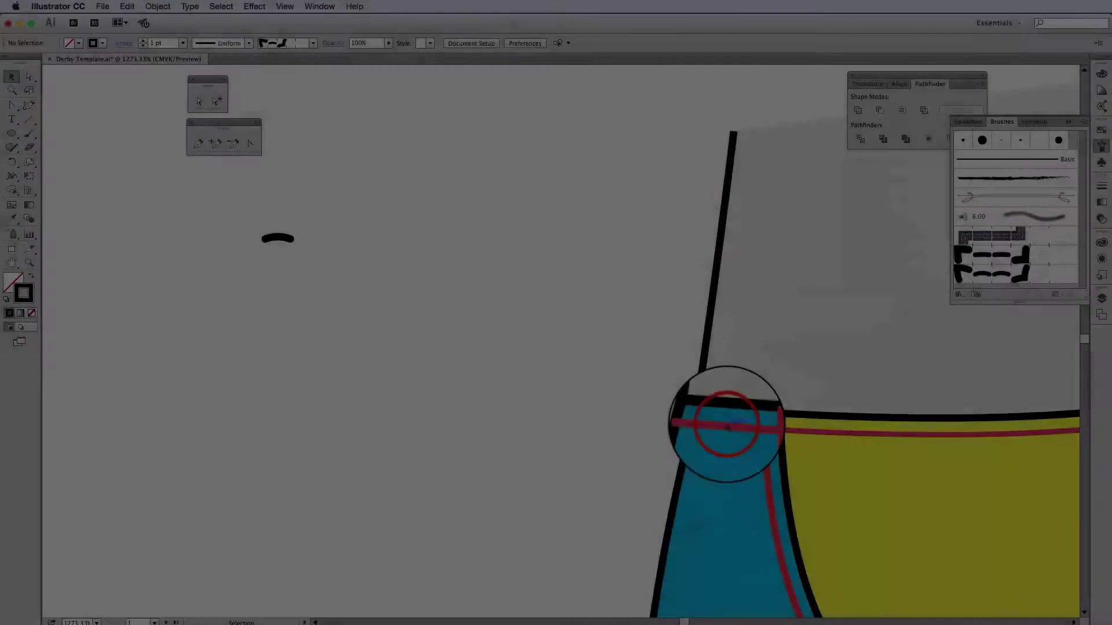
# - Select all paths with the same stroke color as the red stitch line and apply the new curved-stitch brush to them
pyautogui.click(729, 427)
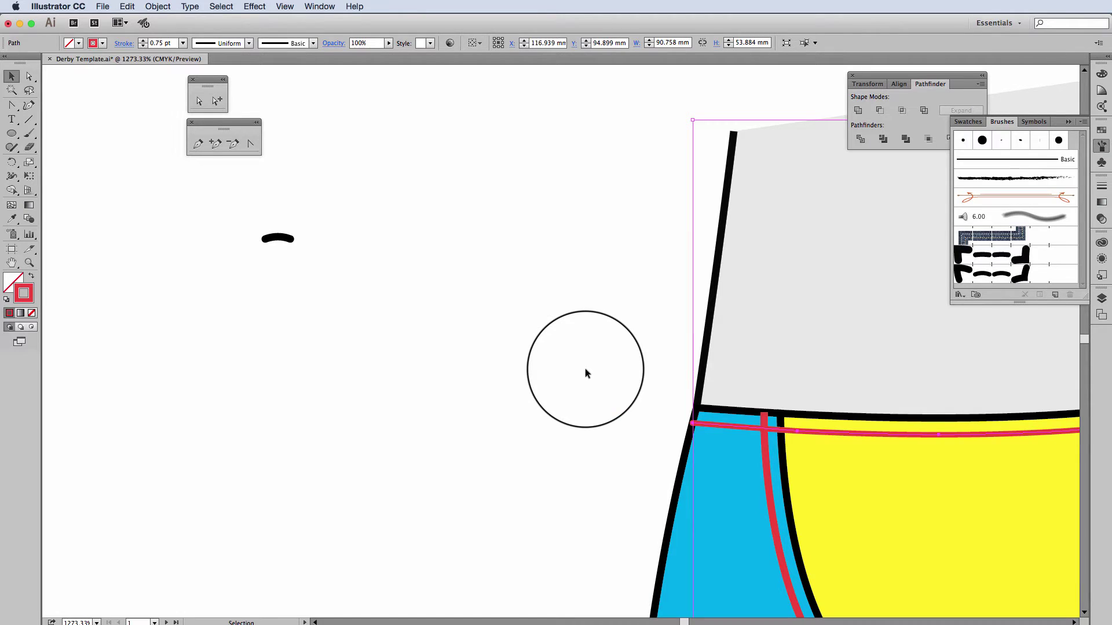
pyautogui.press('super+minus')
pyautogui.press('super+minus')
pyautogui.press('super+minus')
pyautogui.press('super+minus')
pyautogui.press('super+minus')
pyautogui.press('super+minus')
pyautogui.press('v')
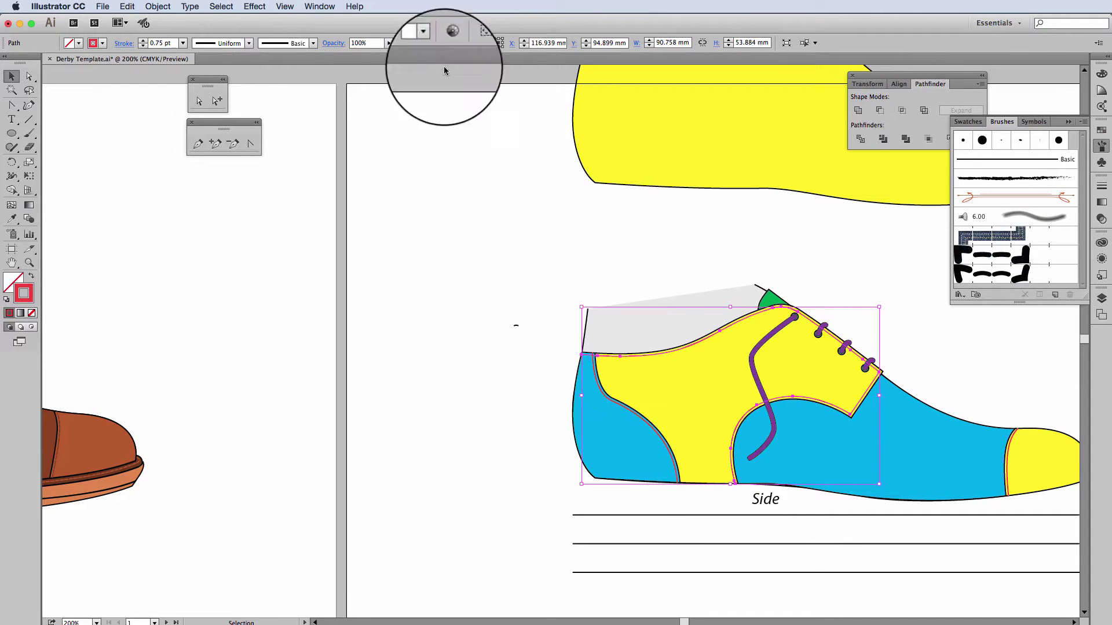
pyautogui.click(223, 7)
pyautogui.moveTo(248, 112)
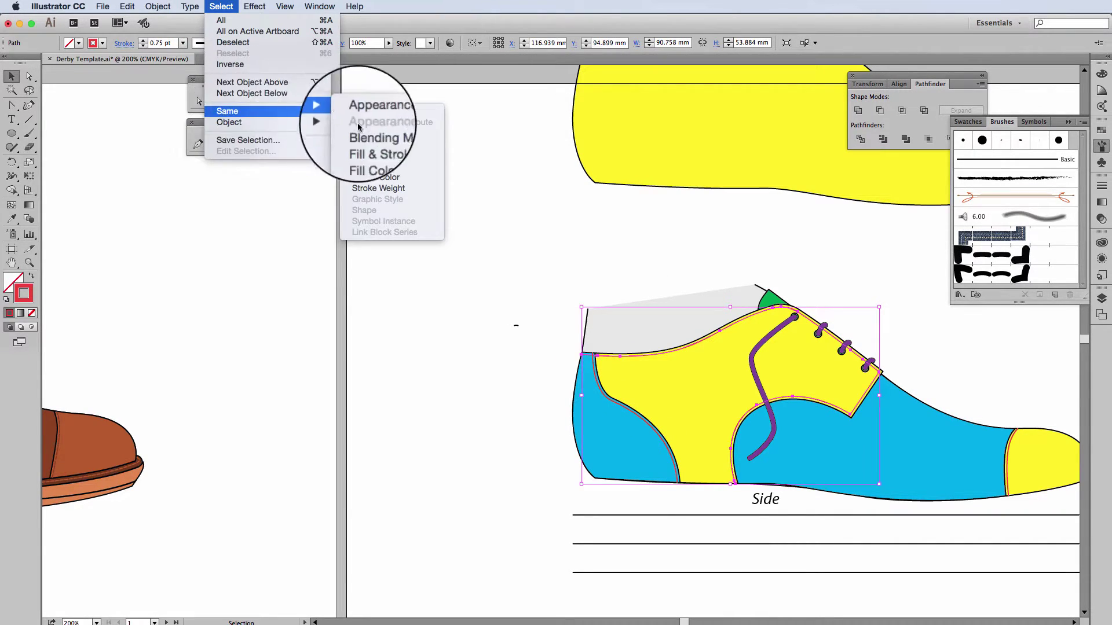
pyautogui.click(376, 178)
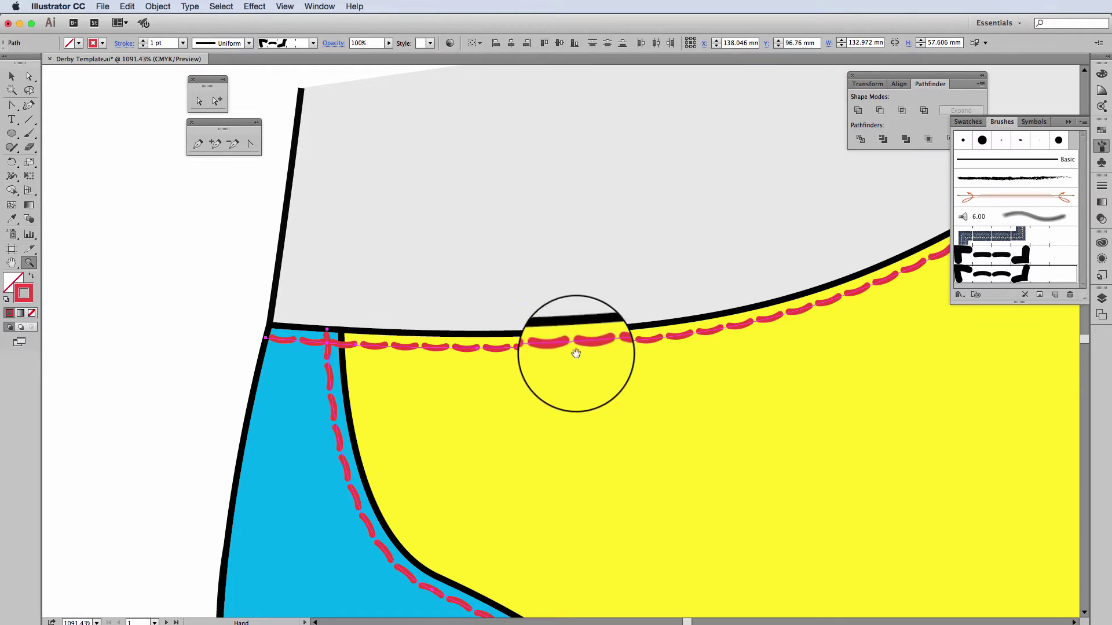
# - Try the None colorization method in the options of the "1 needle stitch" brush
pyautogui.press('super+space')
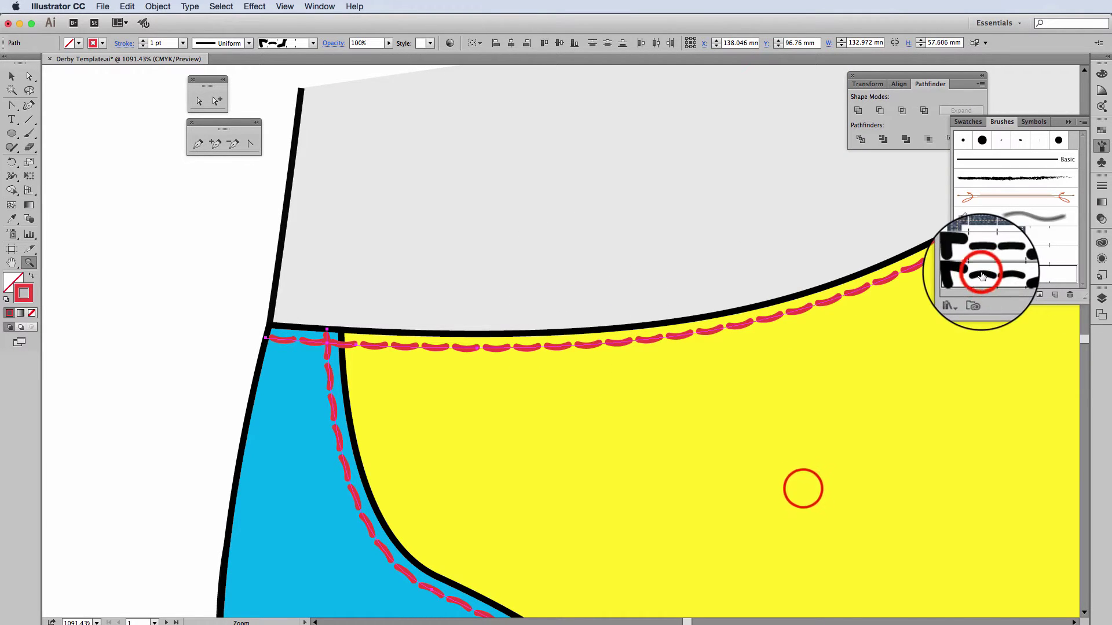
pyautogui.doubleClick(991, 274)
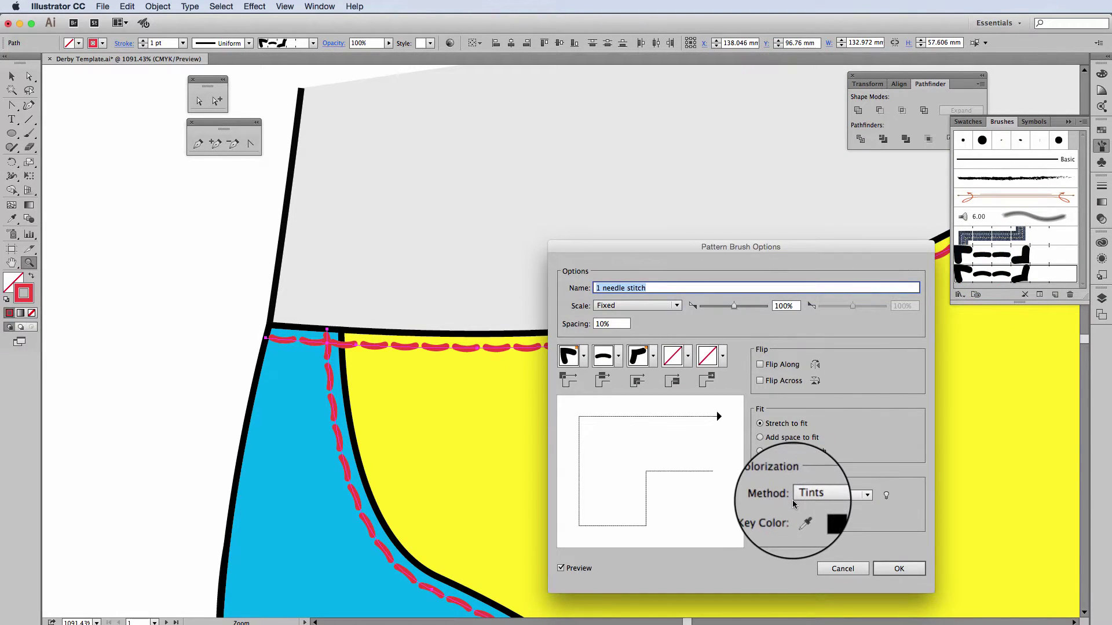
pyautogui.click(867, 496)
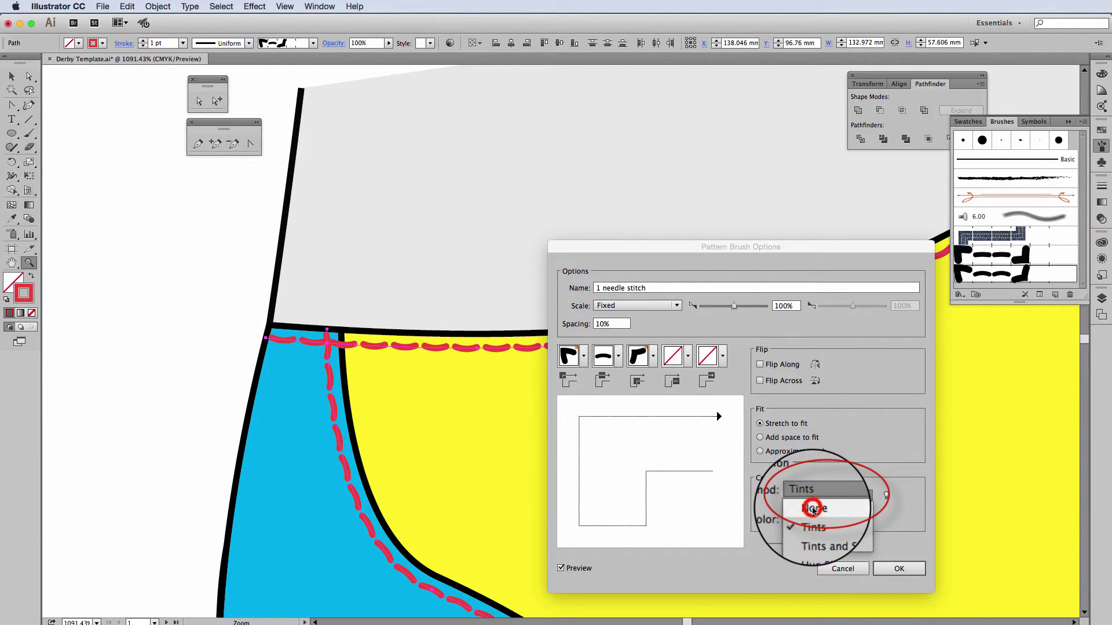
pyautogui.click(816, 509)
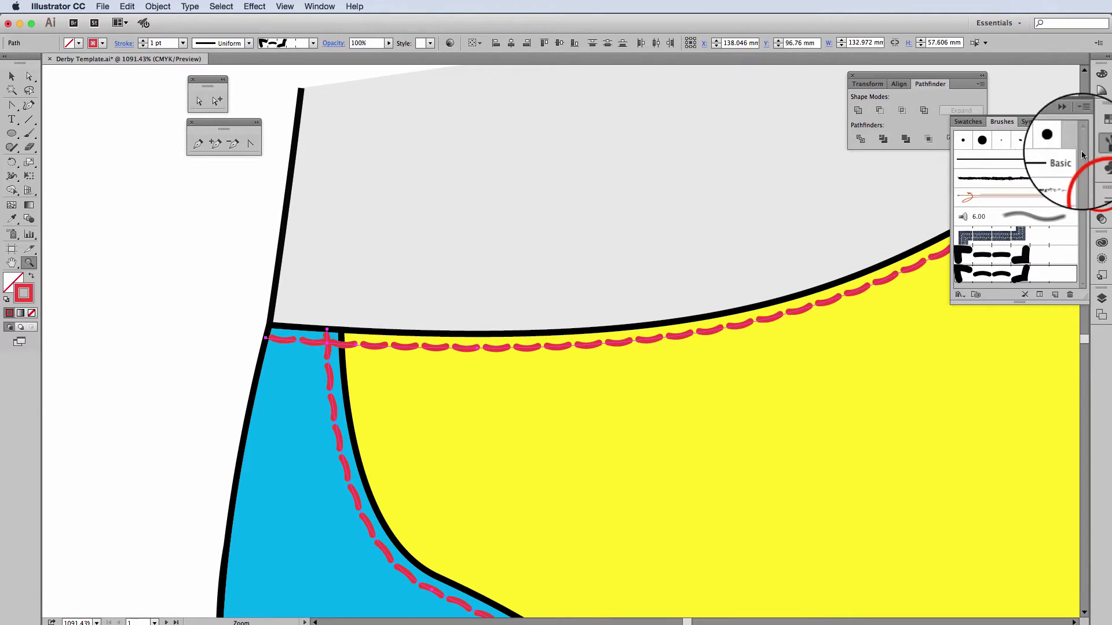
# - Set the stroke weight of the selected stitch lines to 0.75 pt
pyautogui.click(1100, 185)
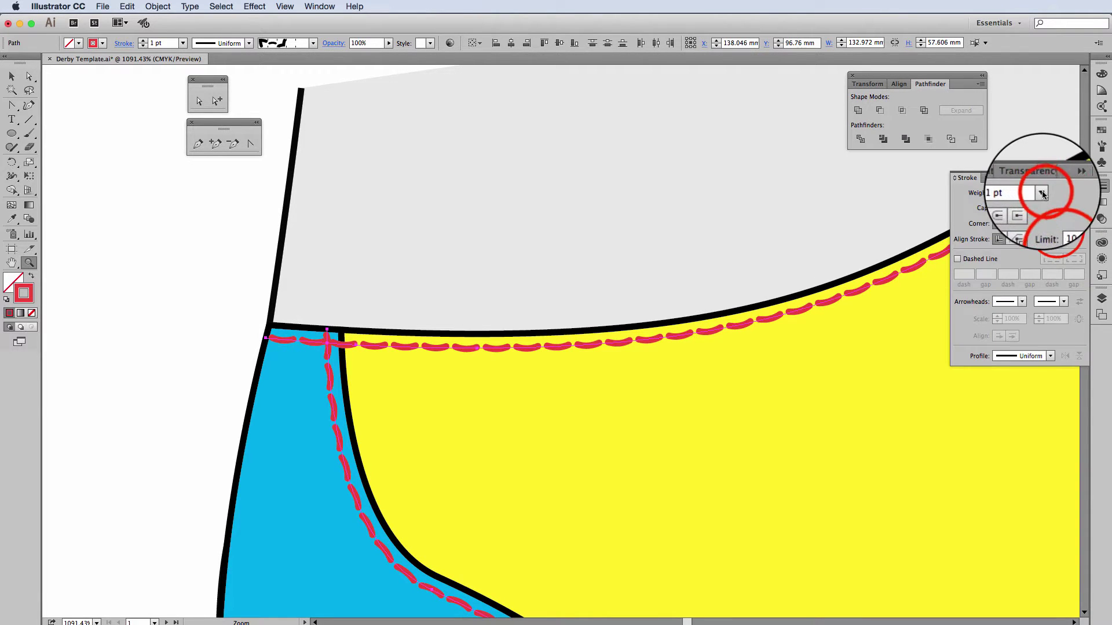
pyautogui.click(1041, 193)
pyautogui.click(1055, 231)
pyautogui.click(737, 225)
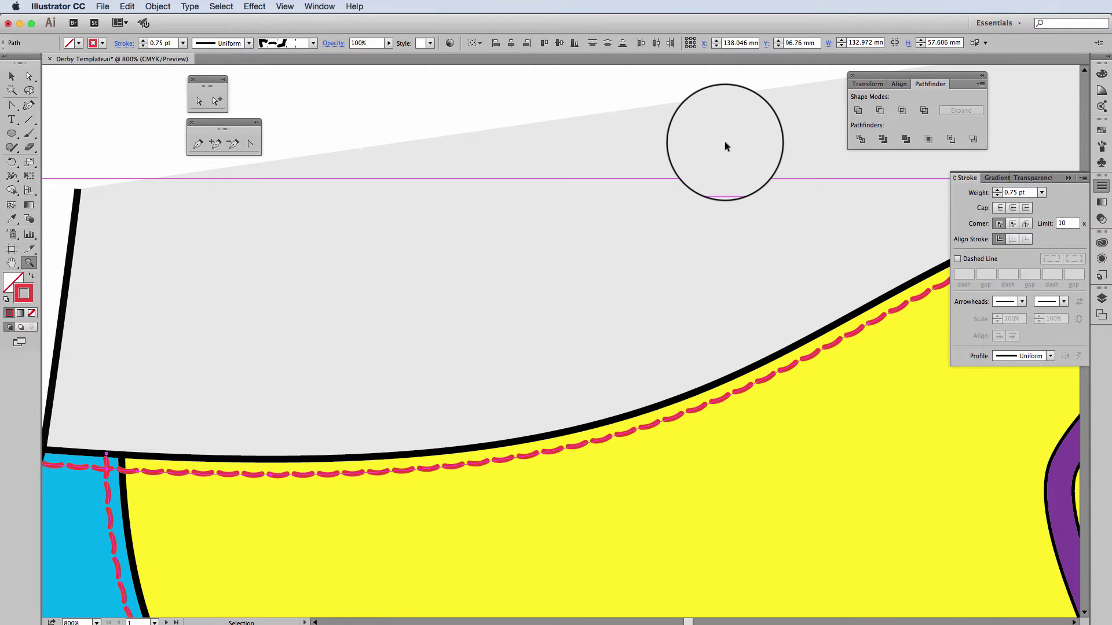
# - Examine the stitch lines on the whole side-view template and compare them with those on the finished brown Derby shoe
pyautogui.press('super+minus')
pyautogui.press('super+minus')
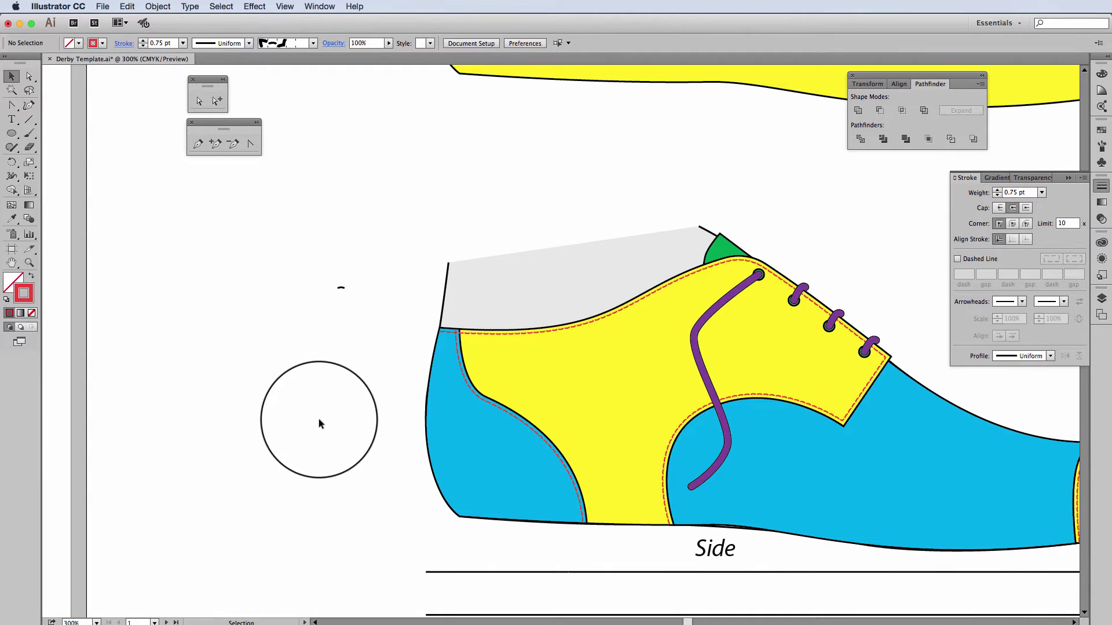
pyautogui.click(294, 422)
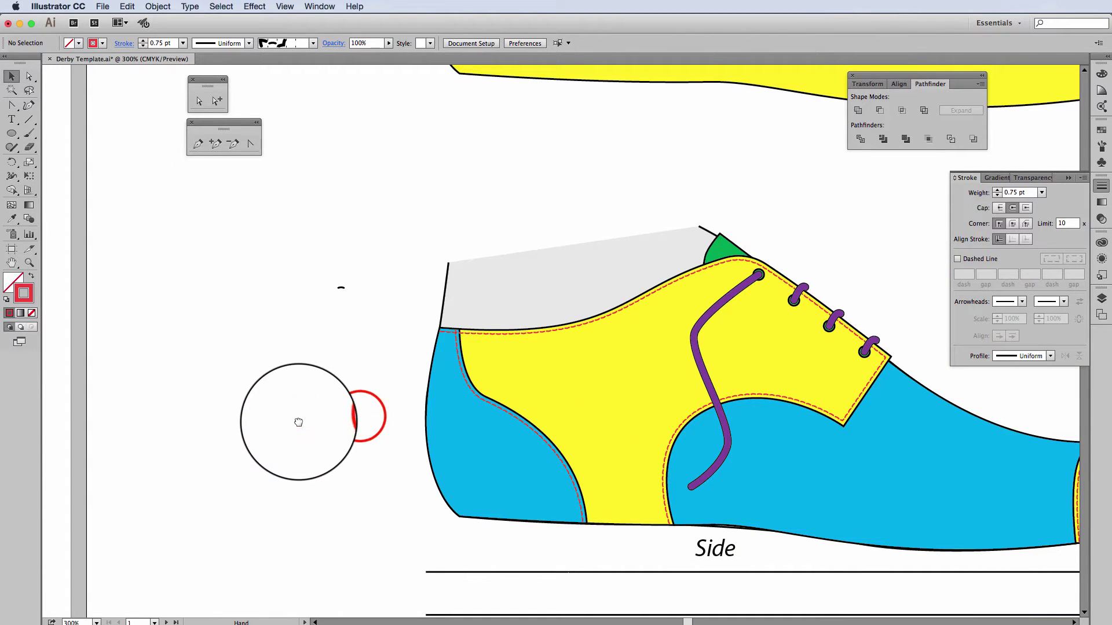
pyautogui.moveTo(298, 421); pyautogui.dragTo(668, 417)
pyautogui.moveTo(412, 410); pyautogui.dragTo(758, 425)
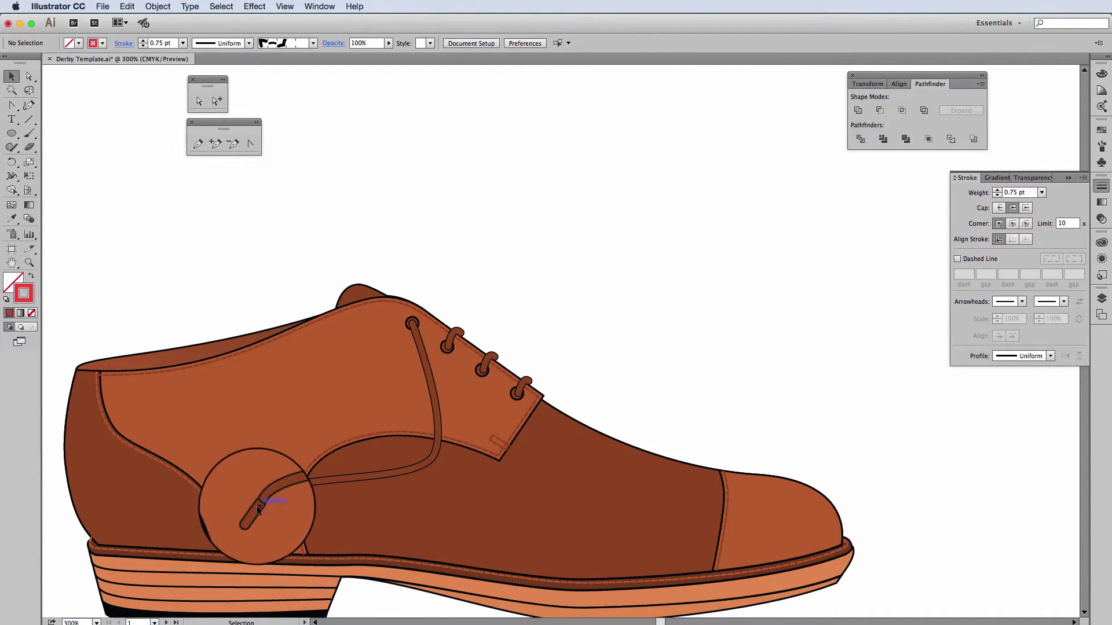
pyautogui.moveTo(921, 463); pyautogui.dragTo(155, 490)
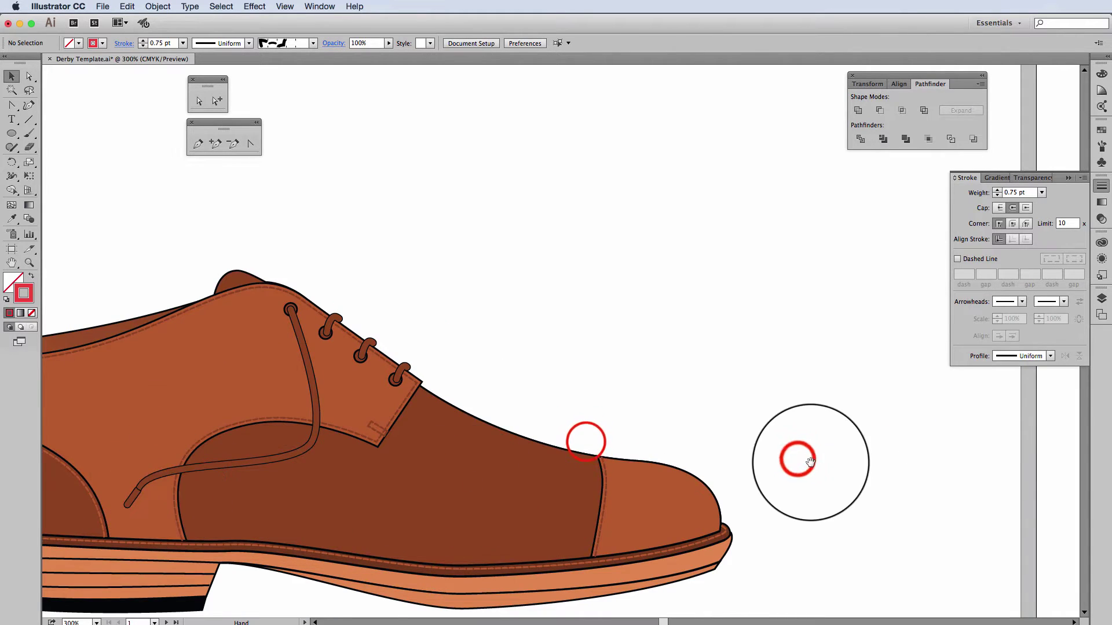
pyautogui.moveTo(805, 461); pyautogui.dragTo(354, 441)
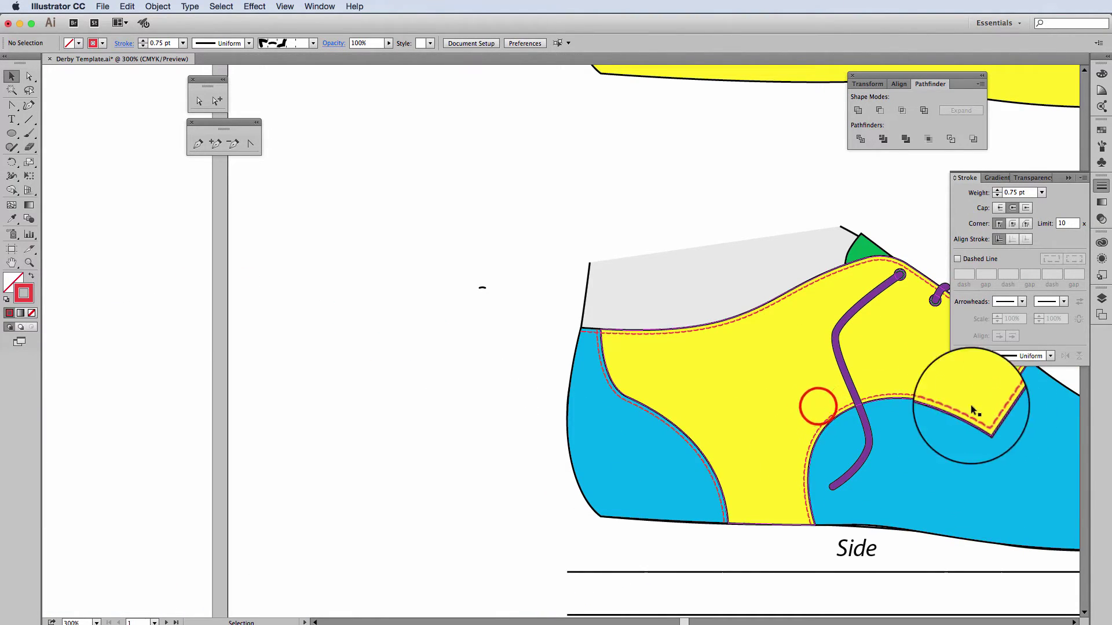
# - Draw a horizontal rectangle about 5 × 1.5 mm near the lower front corner of the lace flap and apply the curved-stitch brush
pyautogui.hscroll(5, 683, 452)
pyautogui.press('z')
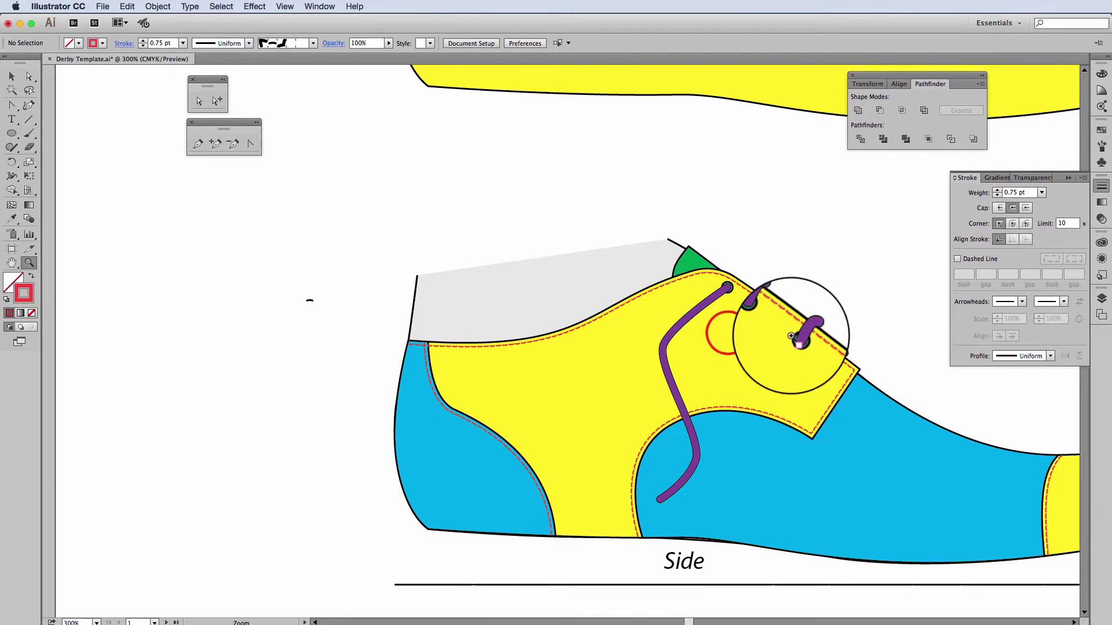
pyautogui.moveTo(727, 333); pyautogui.dragTo(814, 502)
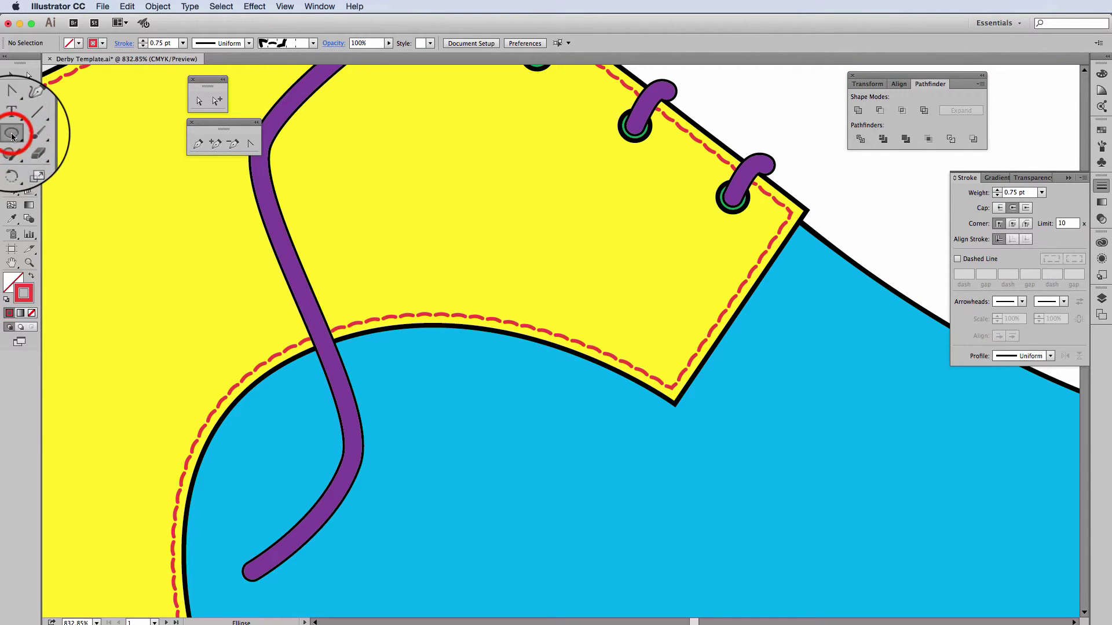
pyautogui.moveTo(11, 137); pyautogui.dragTo(11, 130)
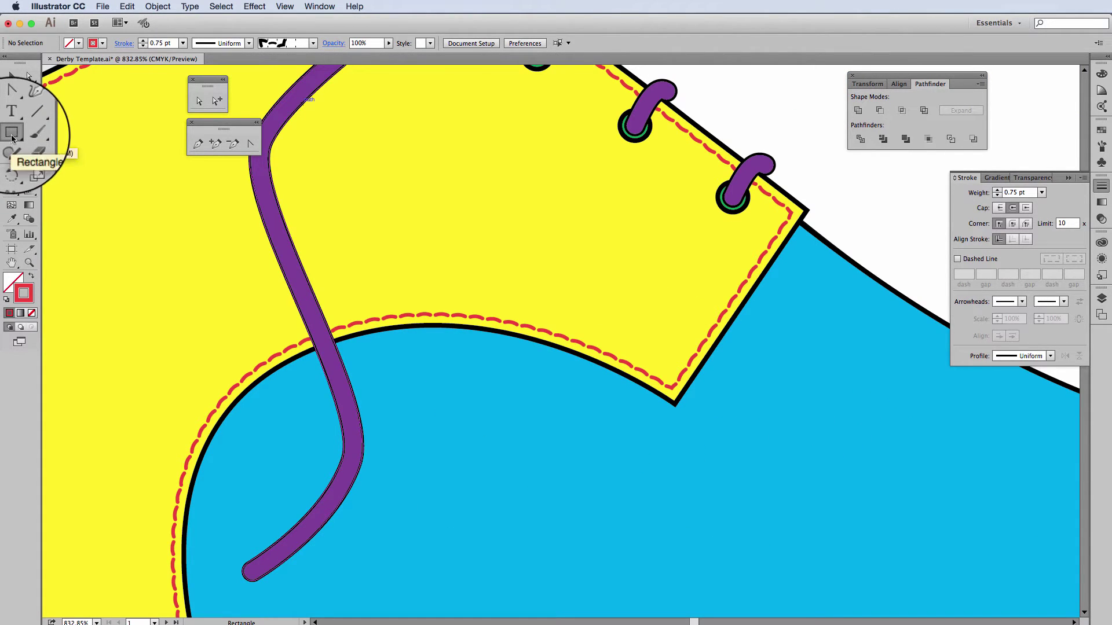
pyautogui.moveTo(623, 309); pyautogui.dragTo(694, 330)
pyautogui.click(1102, 151)
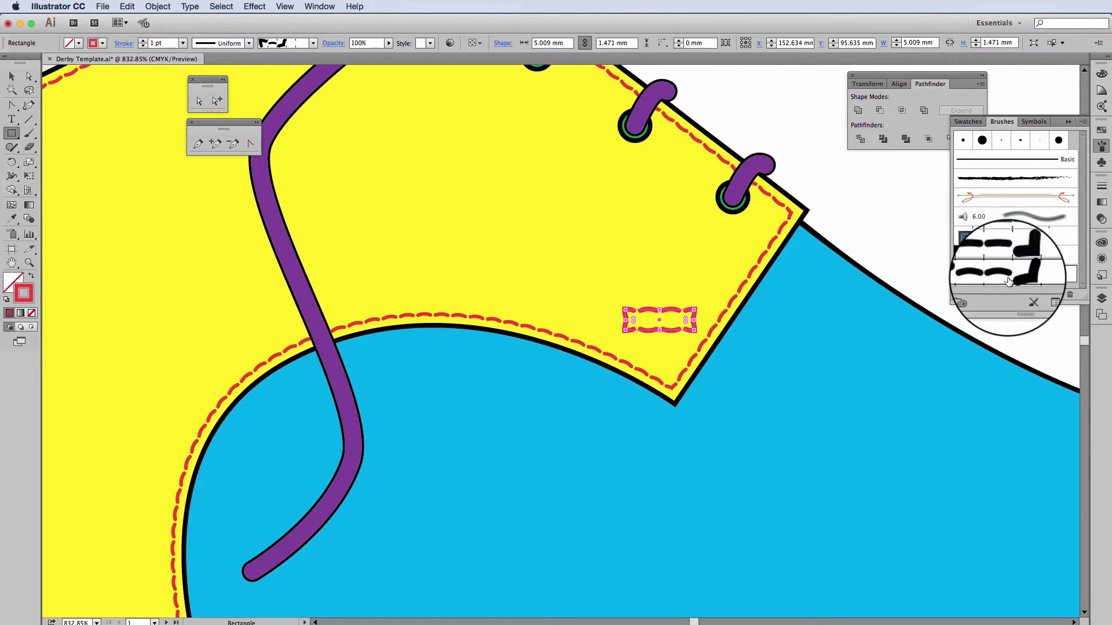
# - Match the small rectangle's stroke to the 0.75 pt stitch line along the flap's lower edge with the Eyedropper tool
pyautogui.click(11, 219)
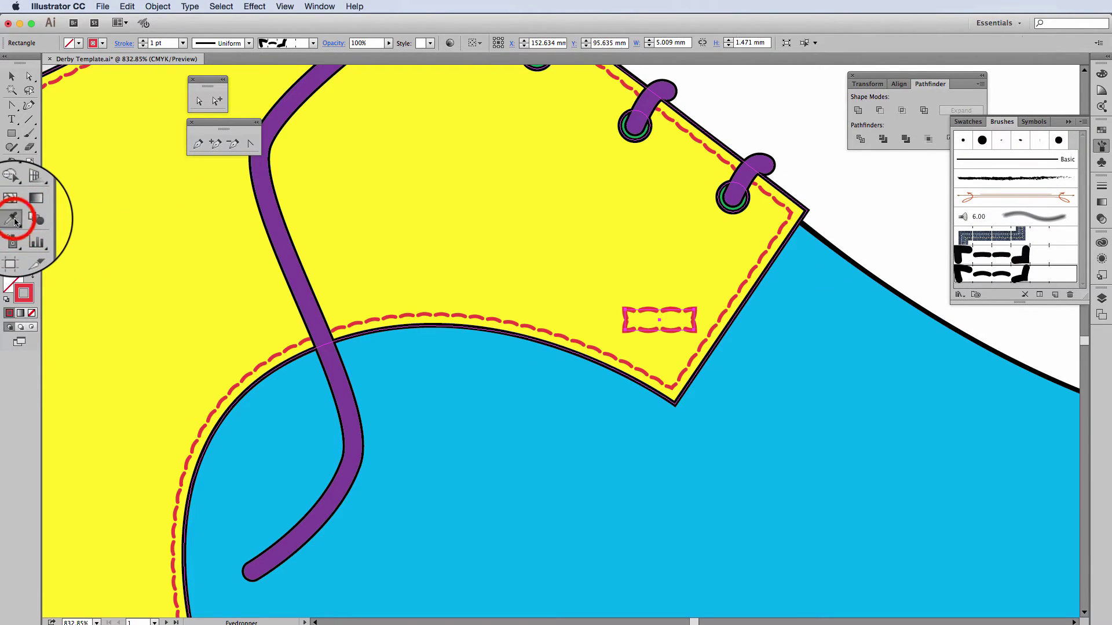
pyautogui.click(555, 330)
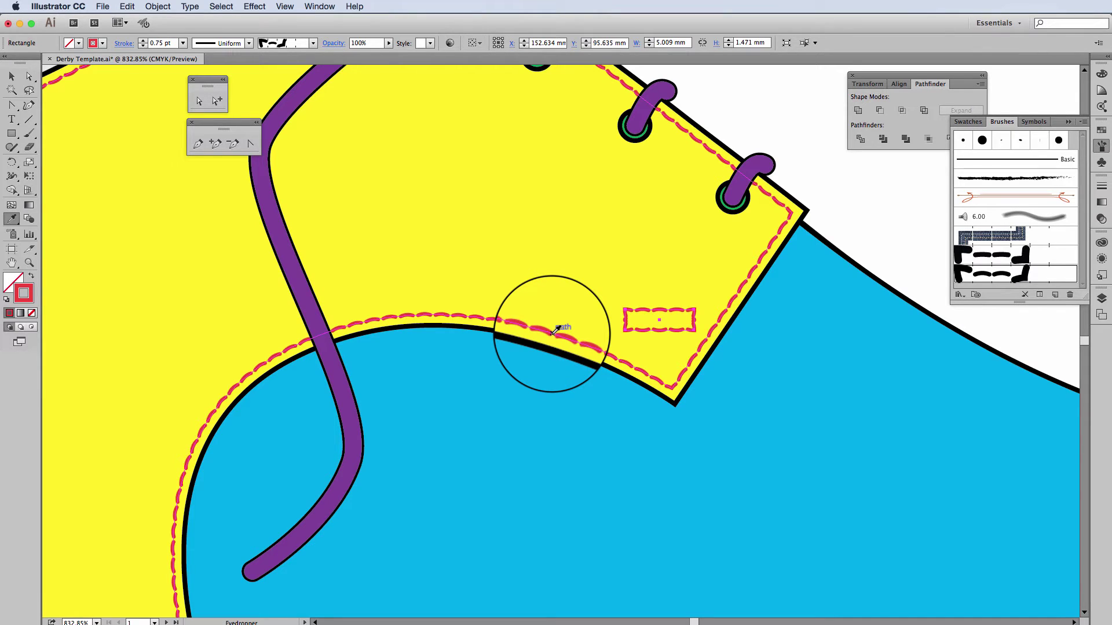
pyautogui.press('v')
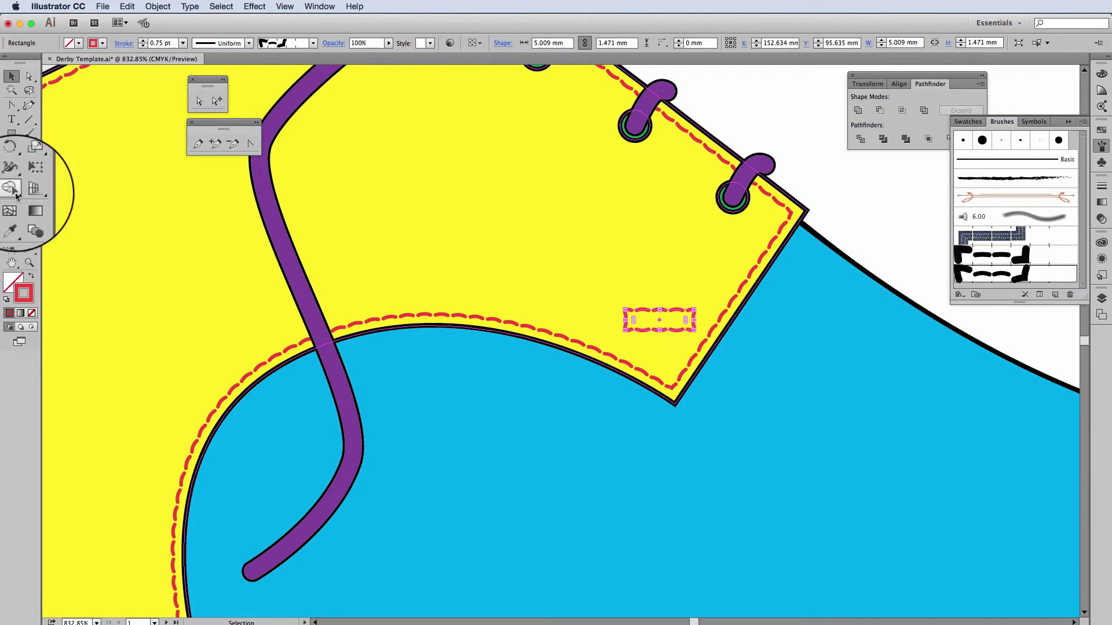
# - Rotate the small stitched rectangle clockwise and move it against the stitch line along the lace flap's front edge
pyautogui.click(13, 163)
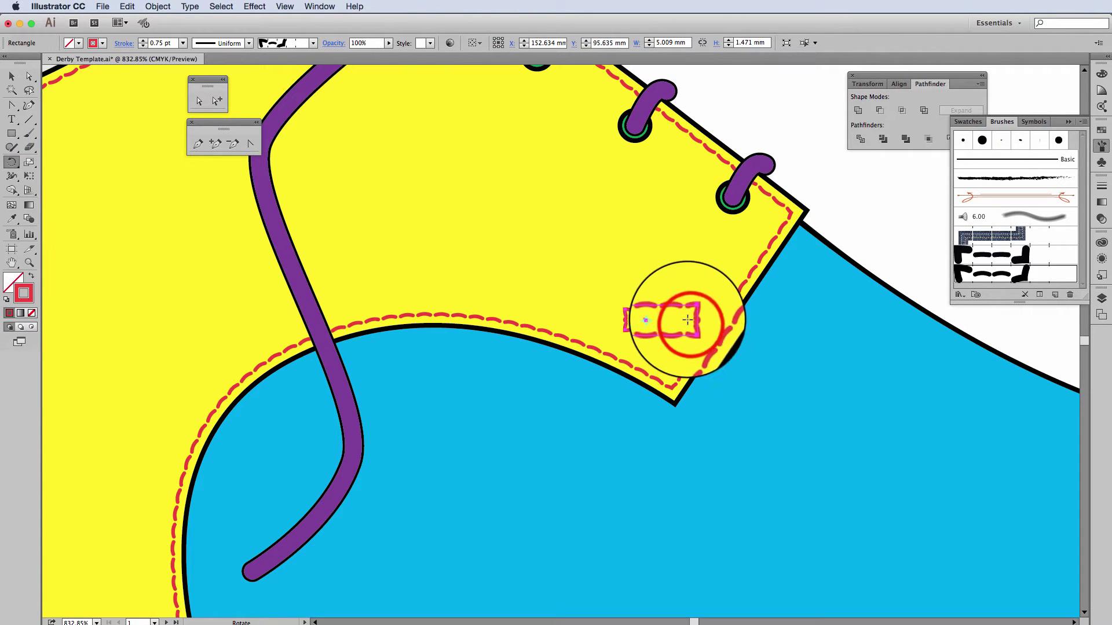
pyautogui.moveTo(697, 318); pyautogui.dragTo(685, 343)
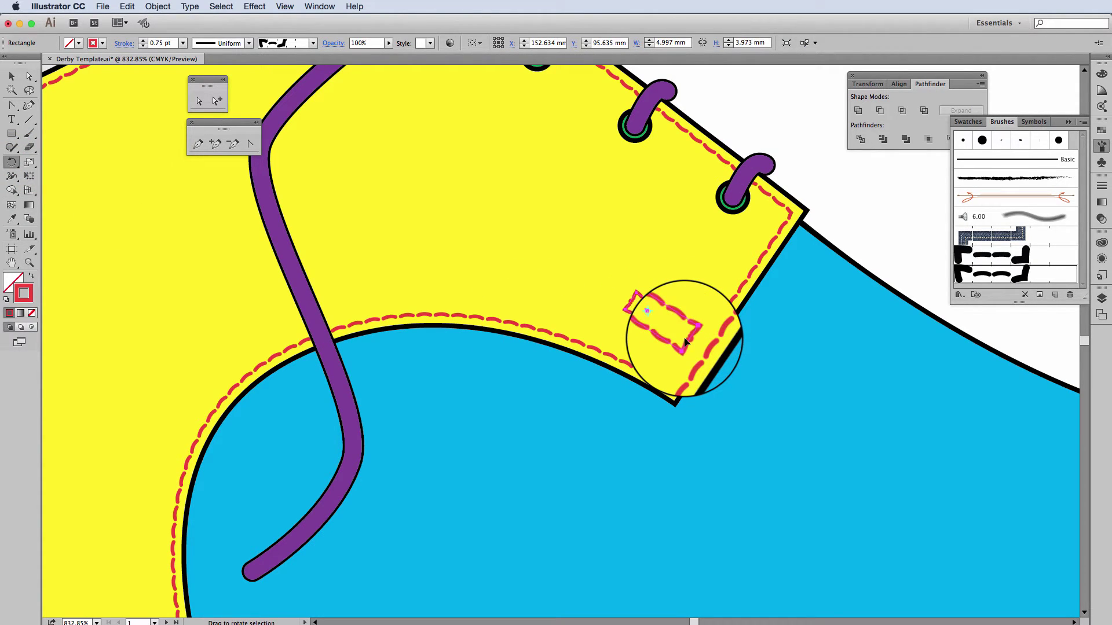
pyautogui.moveTo(685, 342); pyautogui.dragTo(684, 343)
pyautogui.press('v')
pyautogui.click(671, 341)
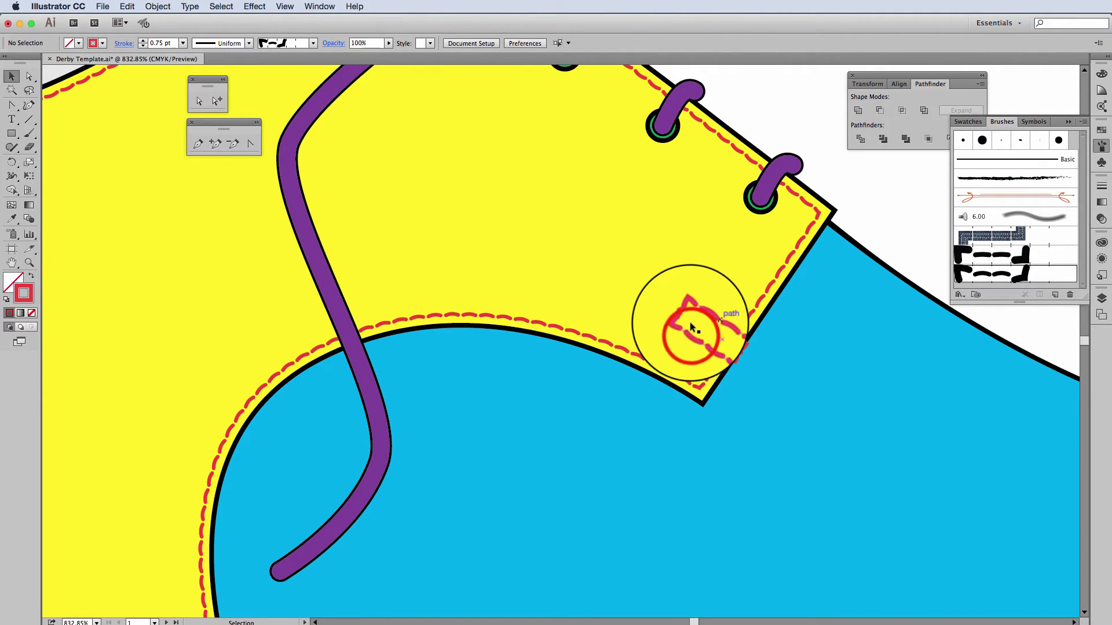
# - Draw a vertical rectangle about 1.6 × 7.7 mm beside the lace's lower end and copy the lace's purple fill and stroke with the Eyedropper
pyautogui.hscroll(2, 689, 322)
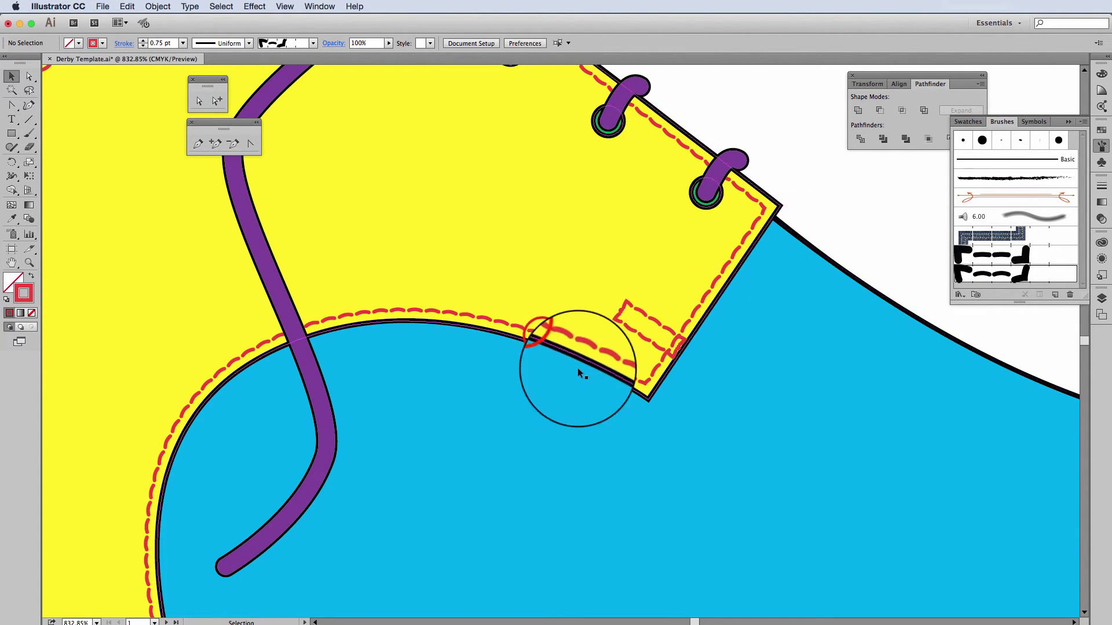
pyautogui.scroll(-4, 463, 342)
pyautogui.hscroll(-3, 464, 341)
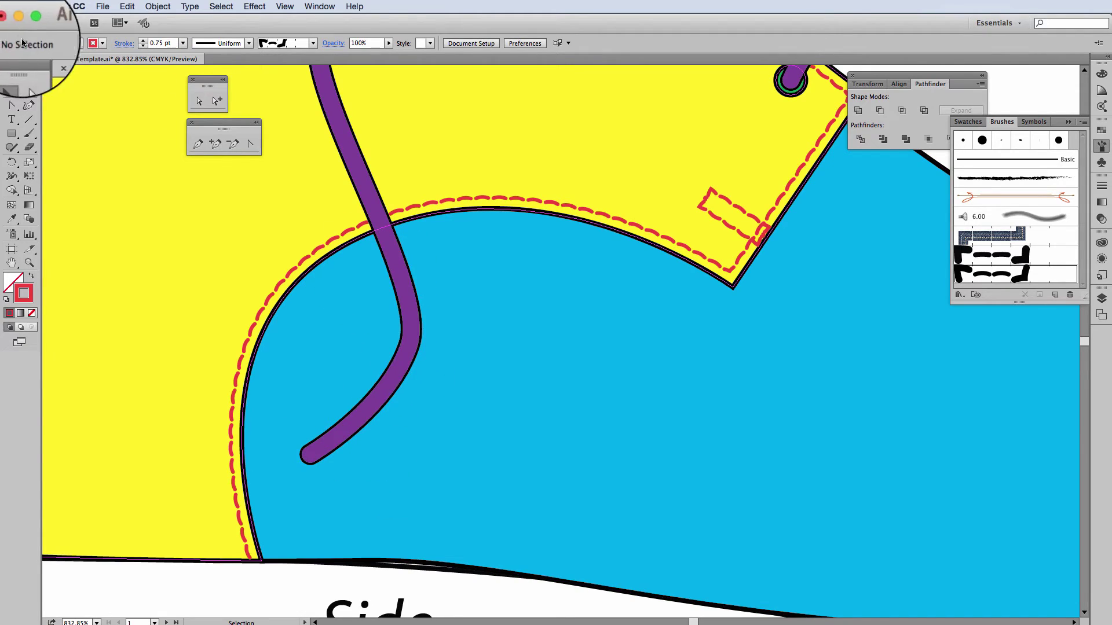
pyautogui.click(12, 134)
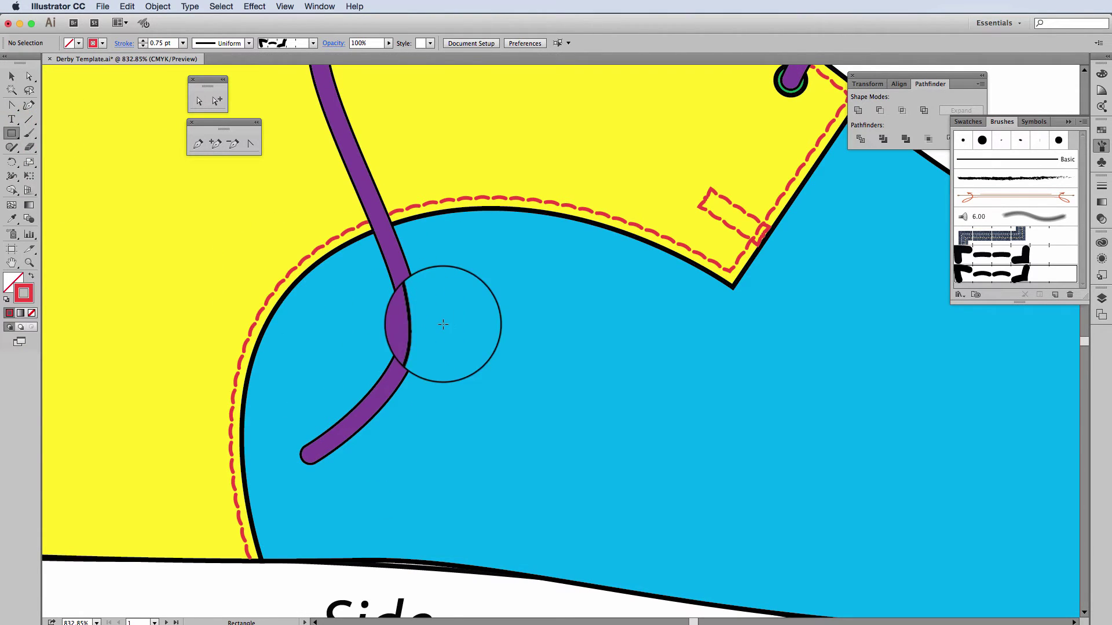
pyautogui.moveTo(460, 356); pyautogui.dragTo(483, 461)
pyautogui.click(12, 219)
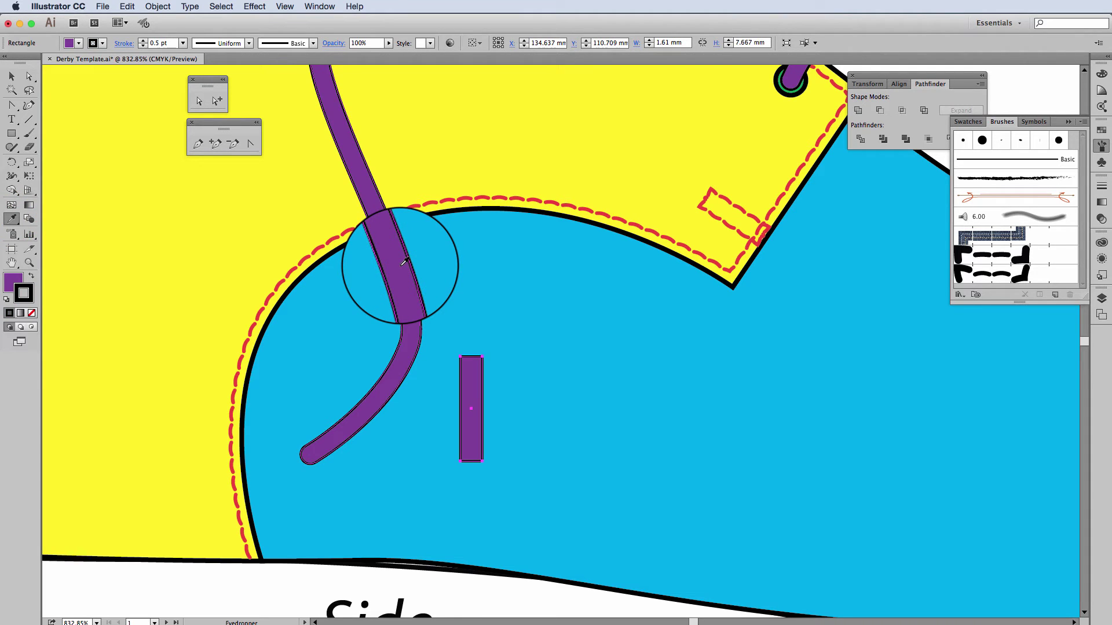
# - Fully round the corners of the purple rectangle and pull its top middle anchor point down to form a notch
pyautogui.click(11, 76)
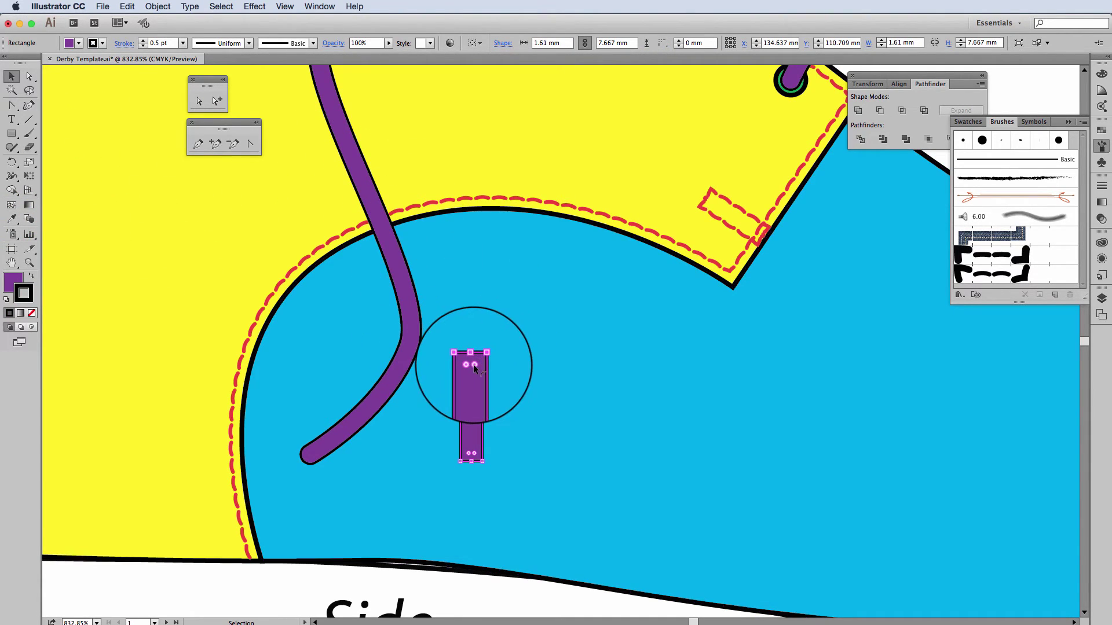
pyautogui.moveTo(471, 366); pyautogui.dragTo(471, 371)
pyautogui.press('super+shift+a')
pyautogui.click(199, 101)
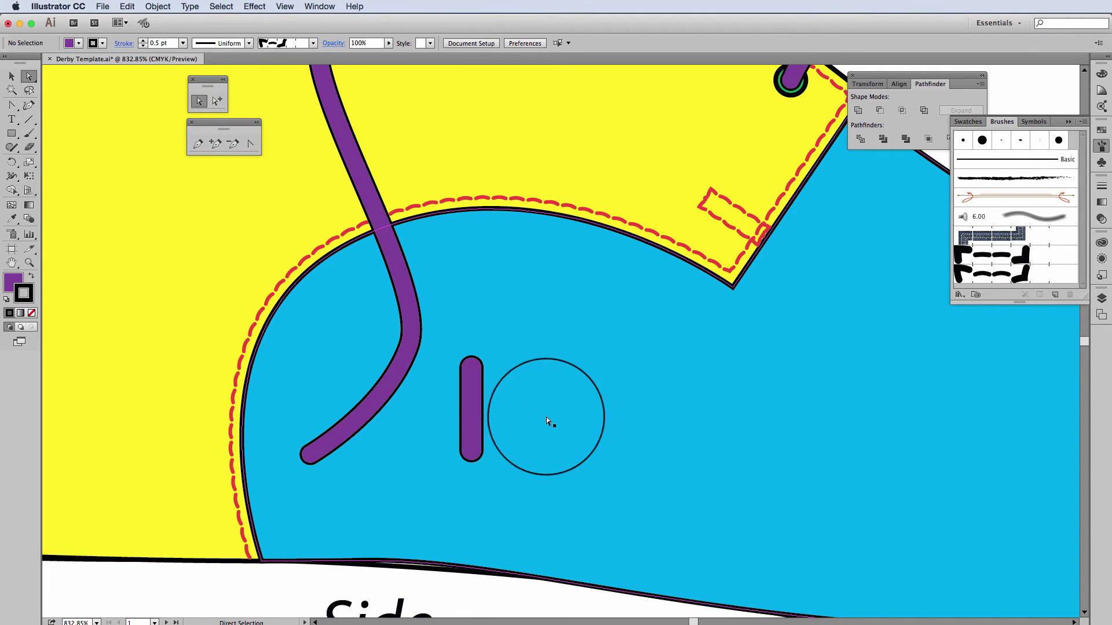
pyautogui.click(471, 357)
pyautogui.click(470, 363)
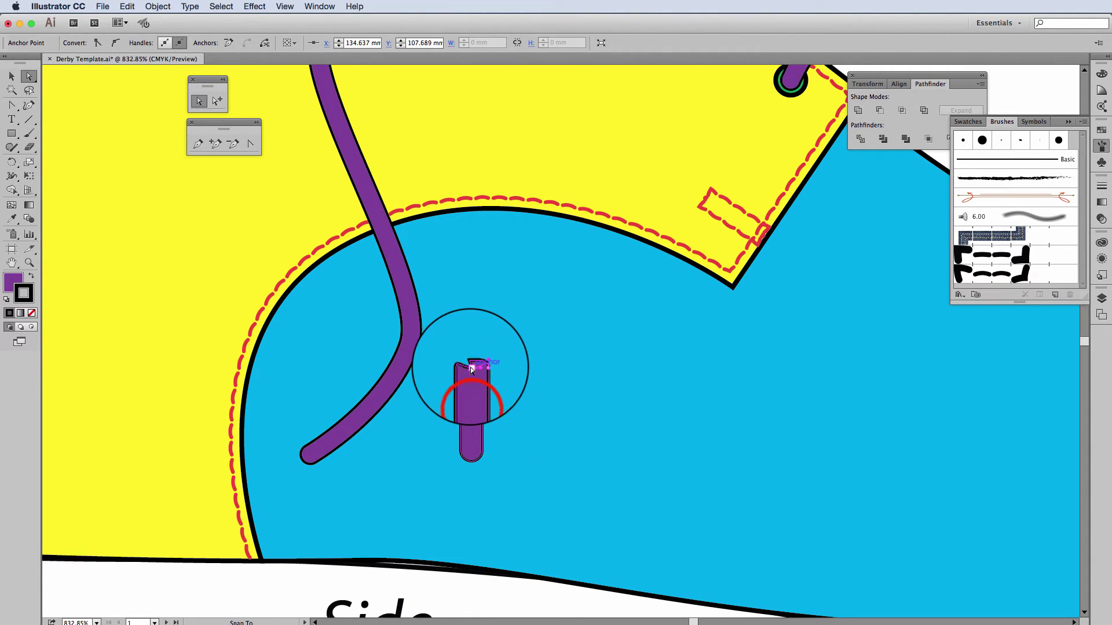
pyautogui.press('super+shift+a')
# - Scale the purple lace tip down to about 1.36 × 5.66 mm and place it over the lower end of the lace
pyautogui.press('v')
pyautogui.click(471, 396)
pyautogui.moveTo(482, 462); pyautogui.dragTo(479, 443)
pyautogui.moveTo(470, 389); pyautogui.dragTo(309, 474)
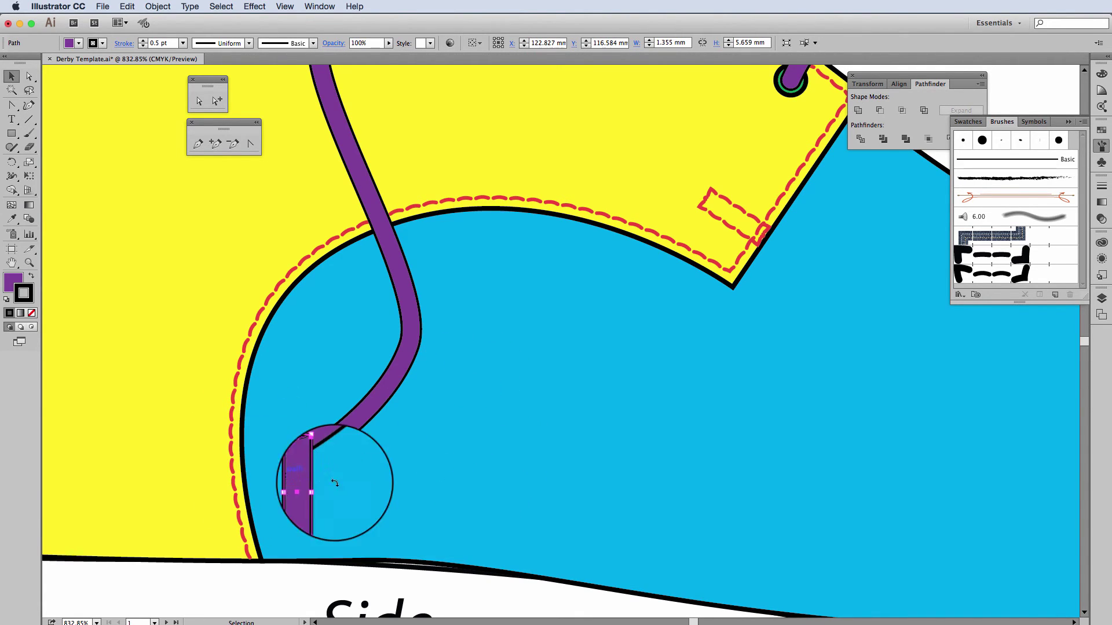
pyautogui.click(282, 583)
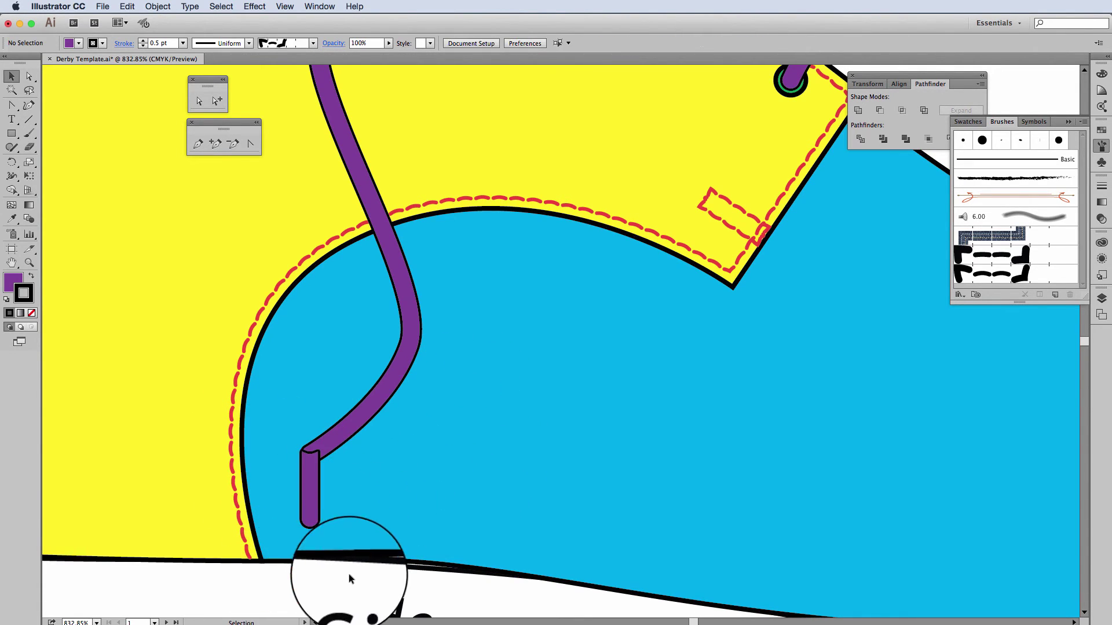
pyautogui.moveTo(295, 455); pyautogui.dragTo(308, 462)
# - Rotate the lace tip about its upper corner at the lace end until it continues the lace's direction
pyautogui.click(10, 164)
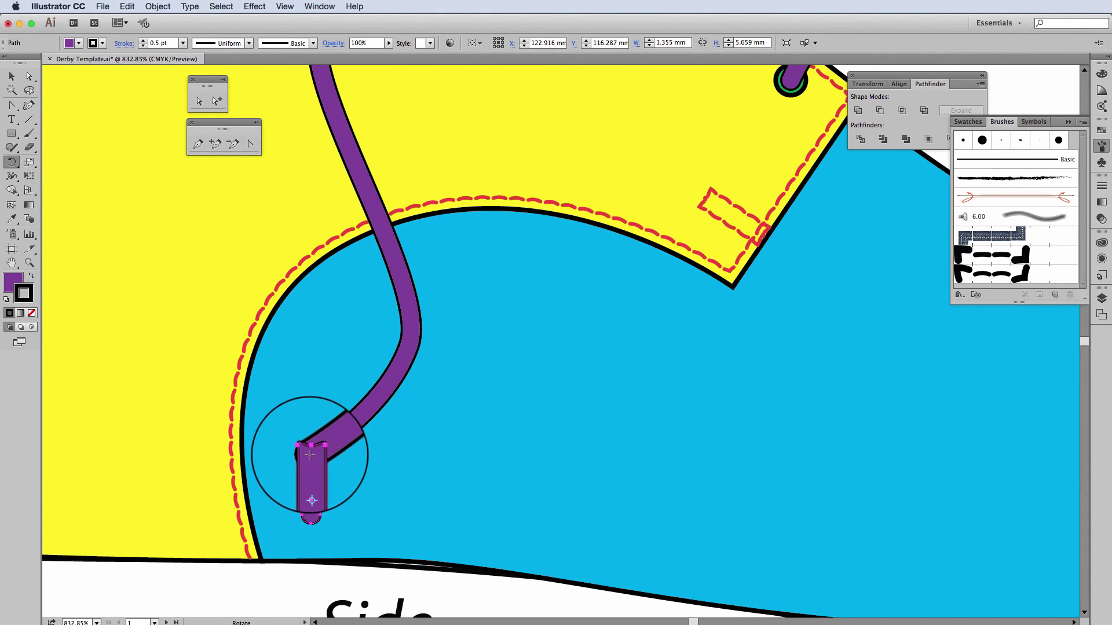
pyautogui.click(302, 448)
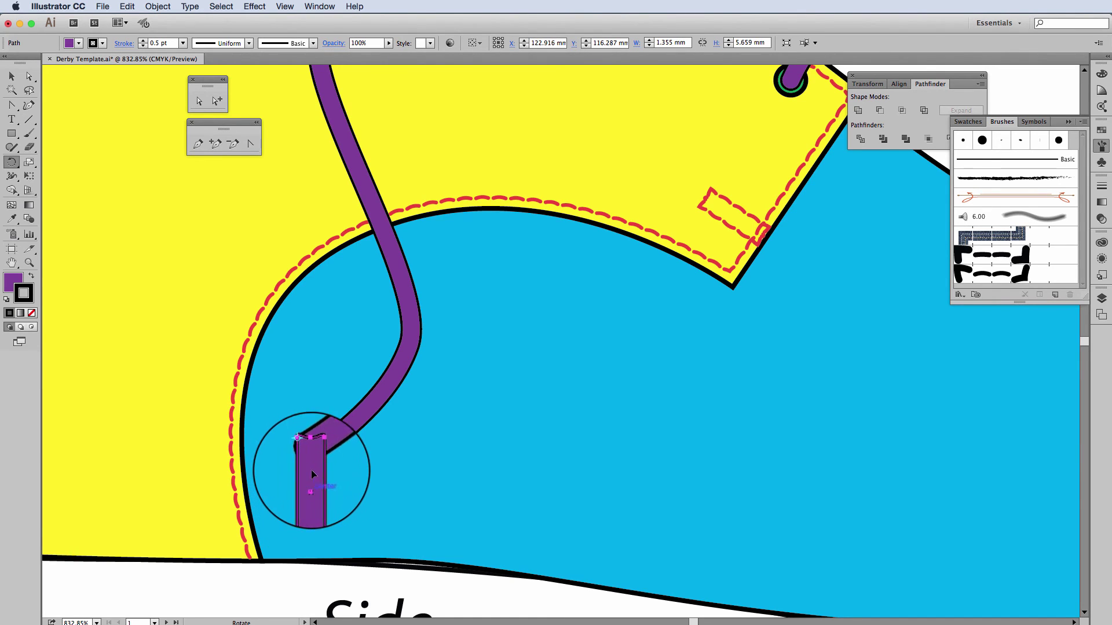
pyautogui.click(310, 507)
pyautogui.moveTo(311, 505); pyautogui.dragTo(267, 499)
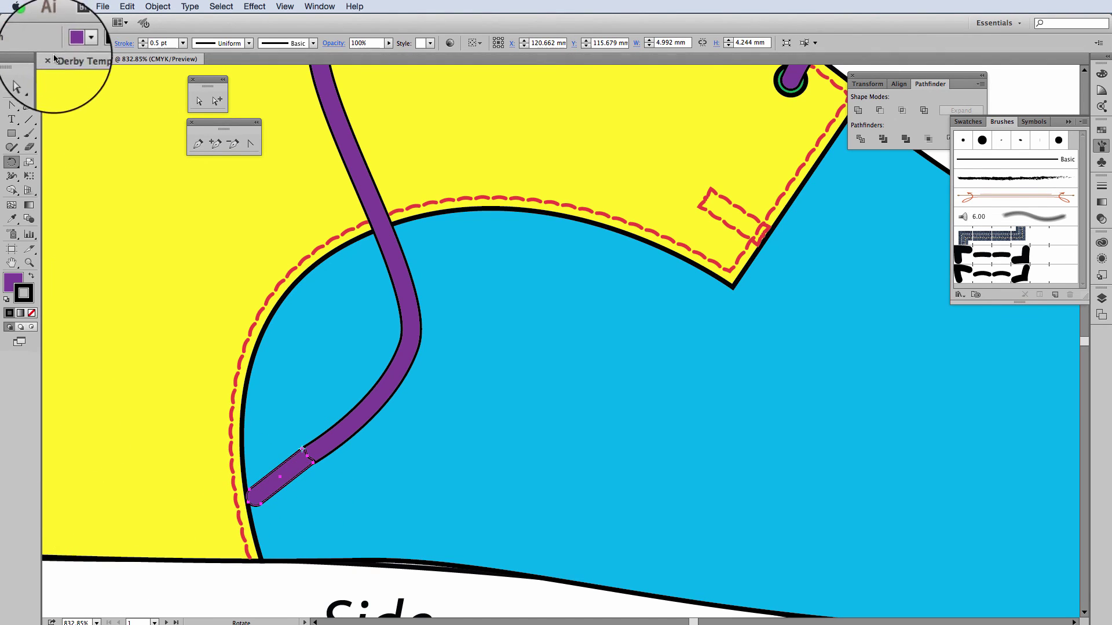
pyautogui.click(11, 76)
pyautogui.click(144, 599)
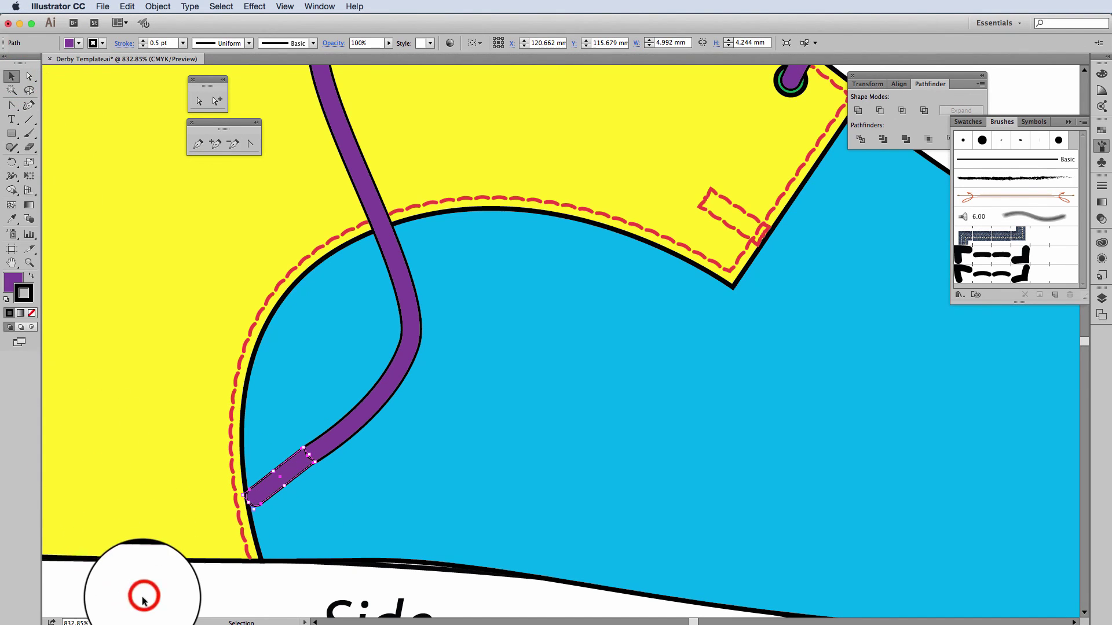
# - Examine the whole side-view template and compare it with the finished brown Derby shoe
pyautogui.press('super+minus')
pyautogui.press('super+minus')
pyautogui.press('super+minus')
pyautogui.press('super+minus')
pyautogui.press('super+minus')
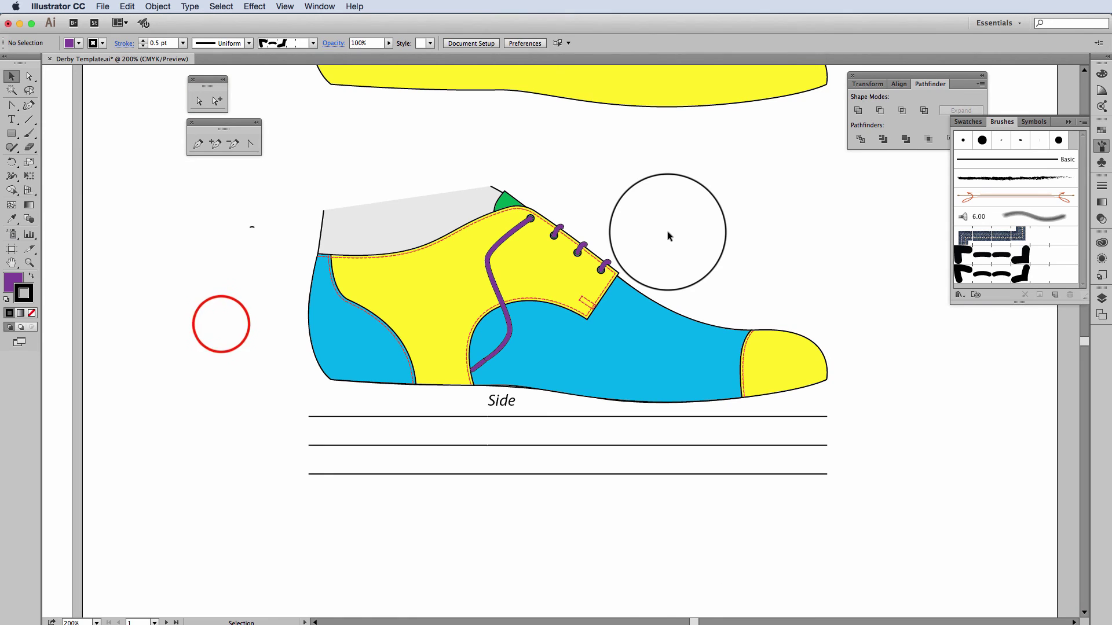
pyautogui.moveTo(220, 324); pyautogui.dragTo(731, 311)
pyautogui.moveTo(409, 387); pyautogui.dragTo(672, 400)
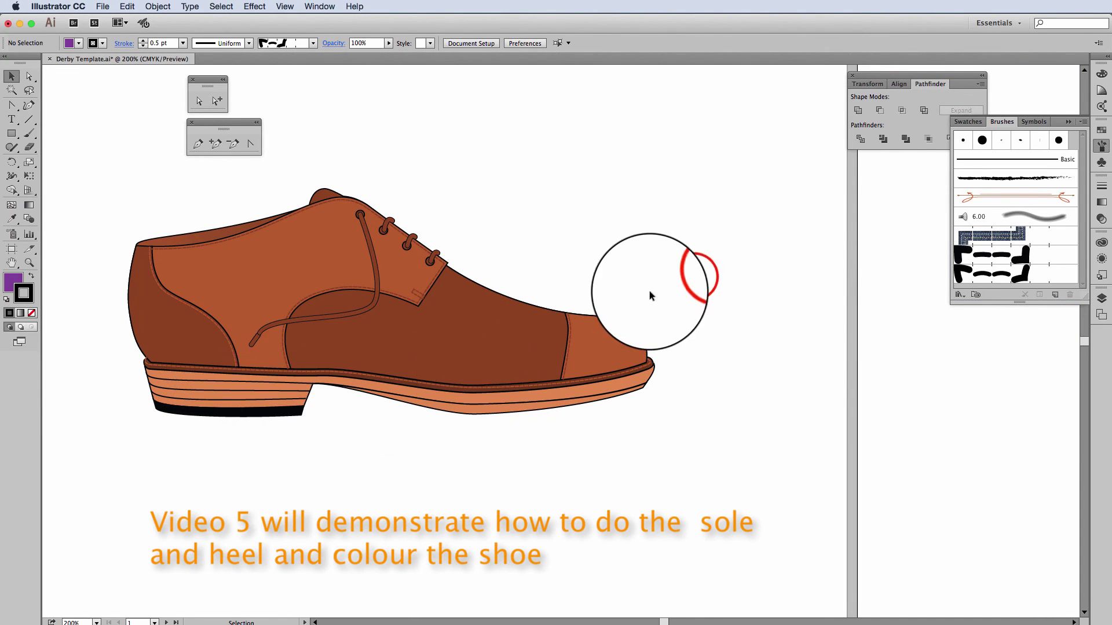